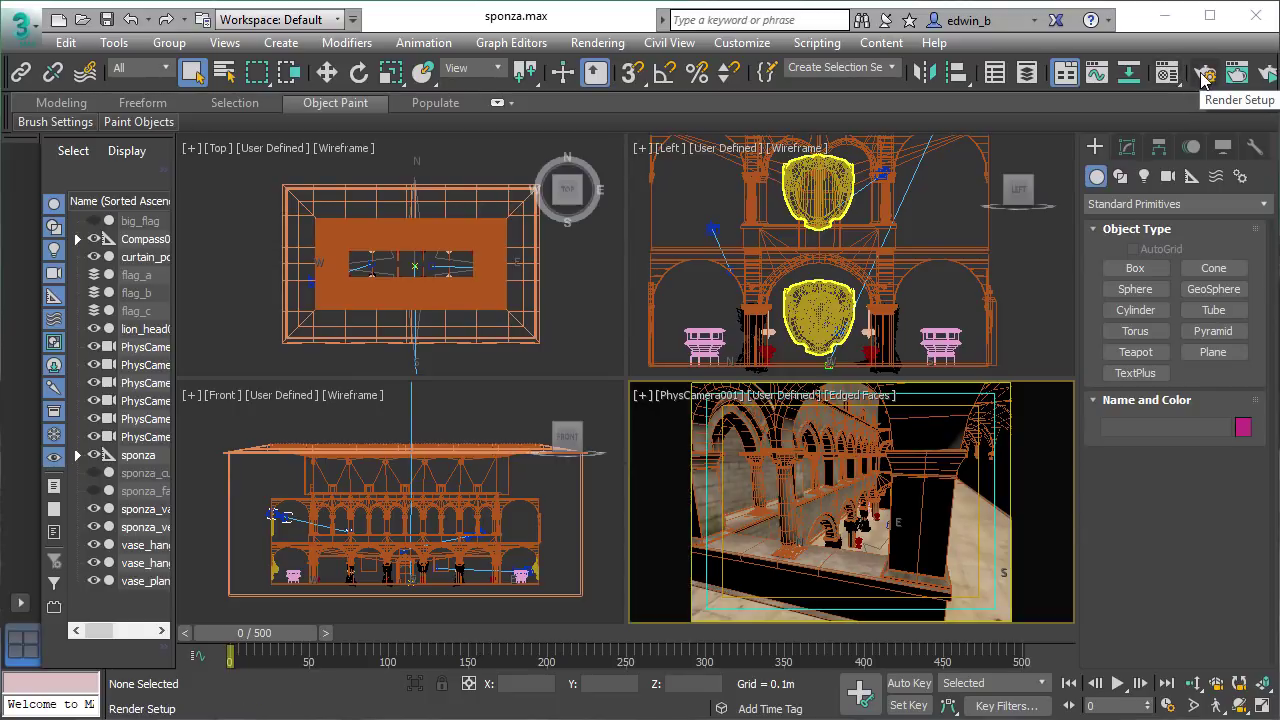
Open the render setup and inspect the Quadro P6000's device information in the finalRender GPU settings.
{"action": "left_click", "coordinate": [1203, 78]}
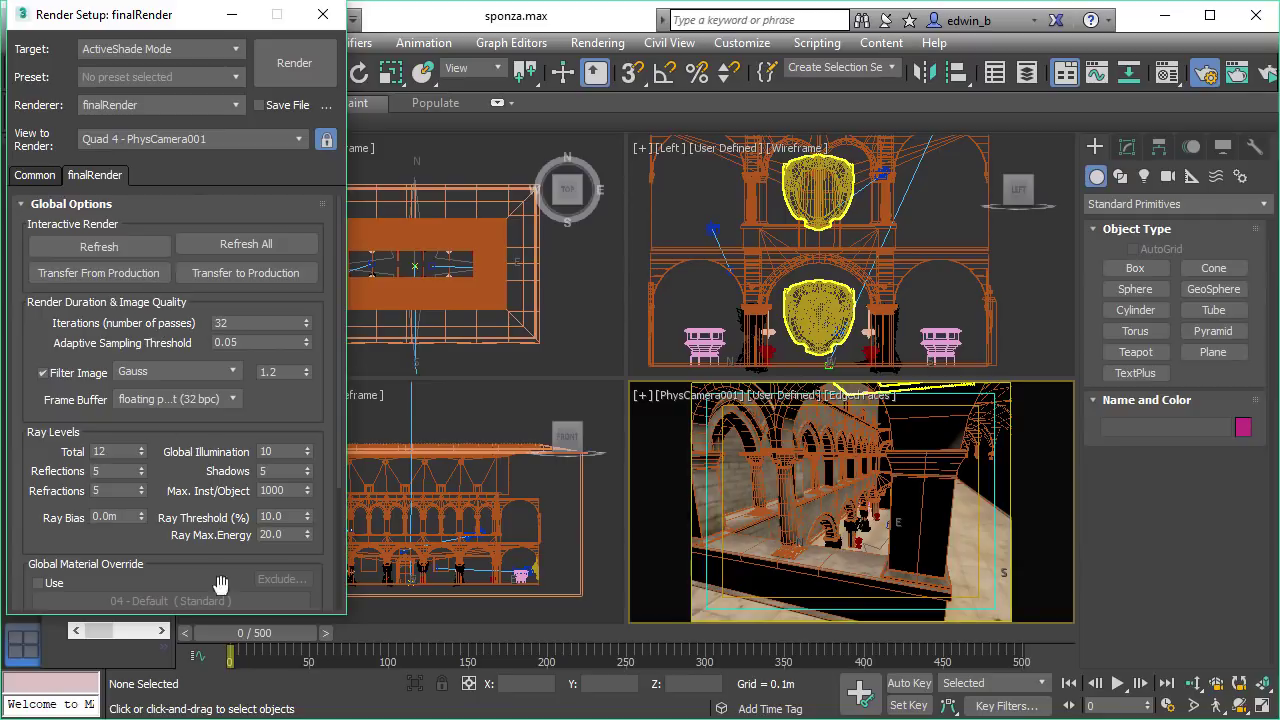
{"action": "scroll", "coordinate": [214, 563], "scroll_direction": "down", "scroll_amount": 3}
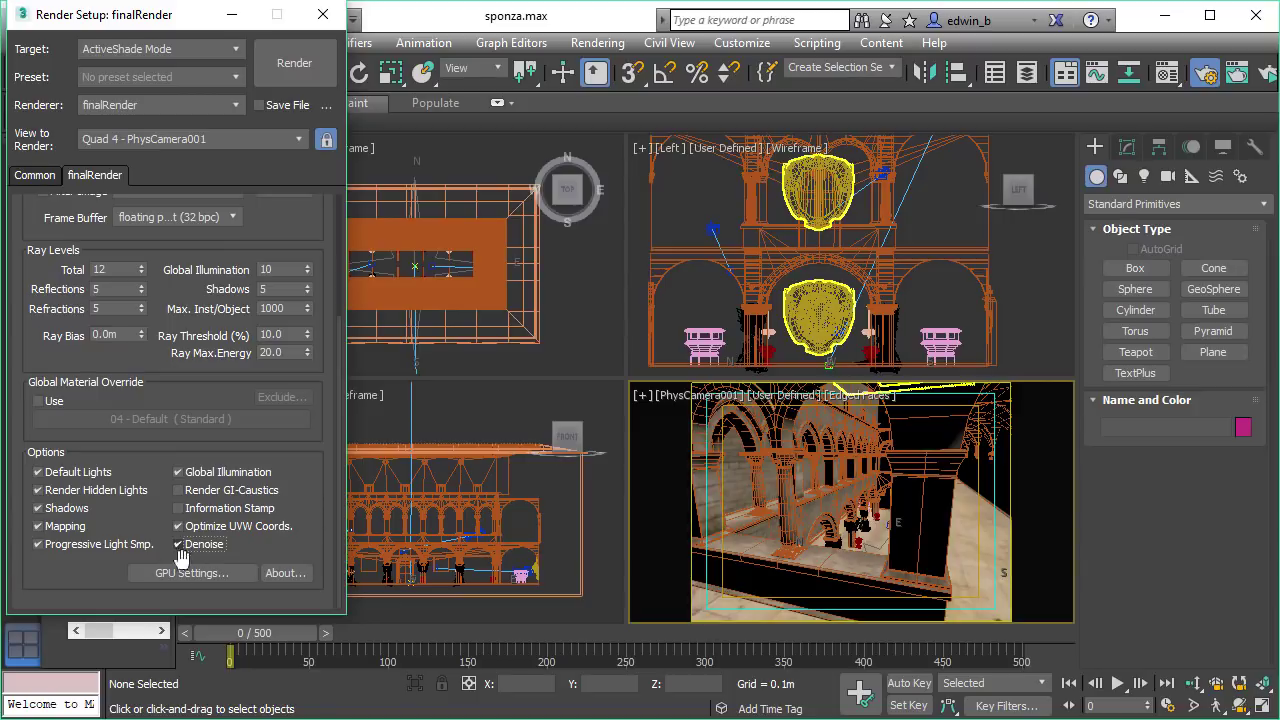
{"action": "left_click", "coordinate": [186, 578]}
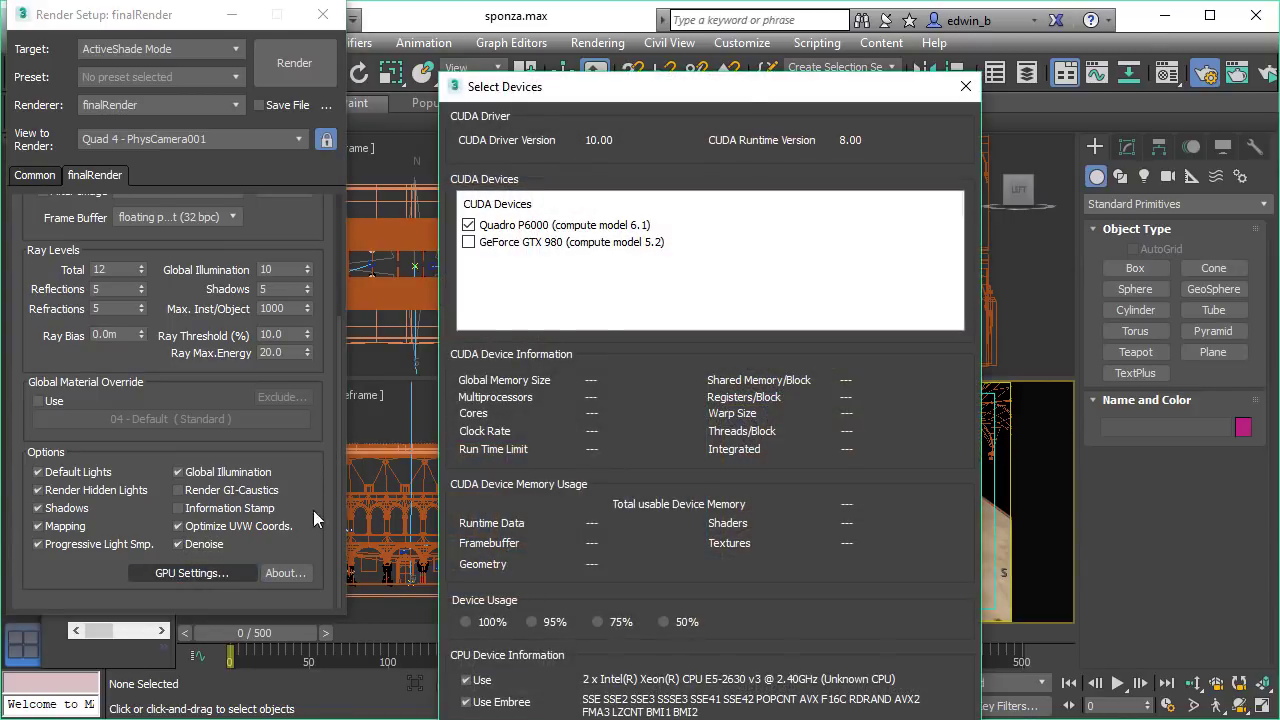
{"action": "left_click_drag", "start_coordinate": [722, 92], "coordinate": [567, 19]}
{"action": "left_click", "coordinate": [420, 157]}
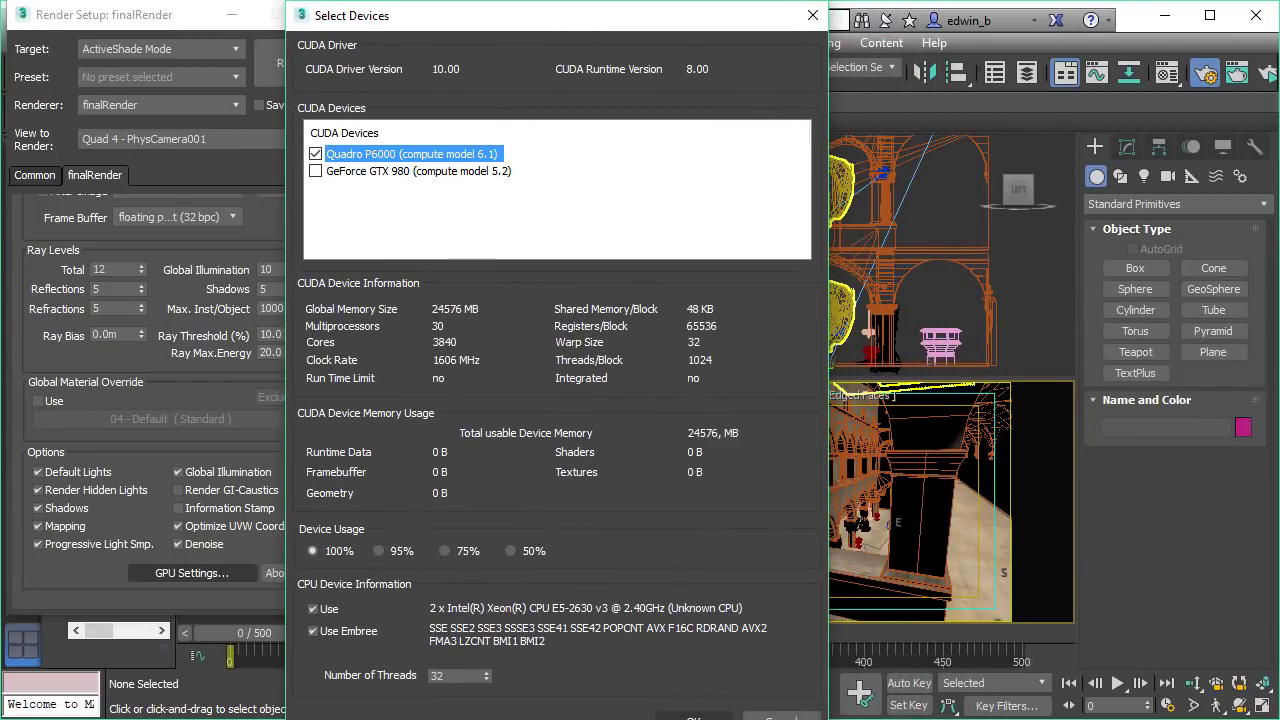
{"action": "left_click", "coordinate": [694, 714]}
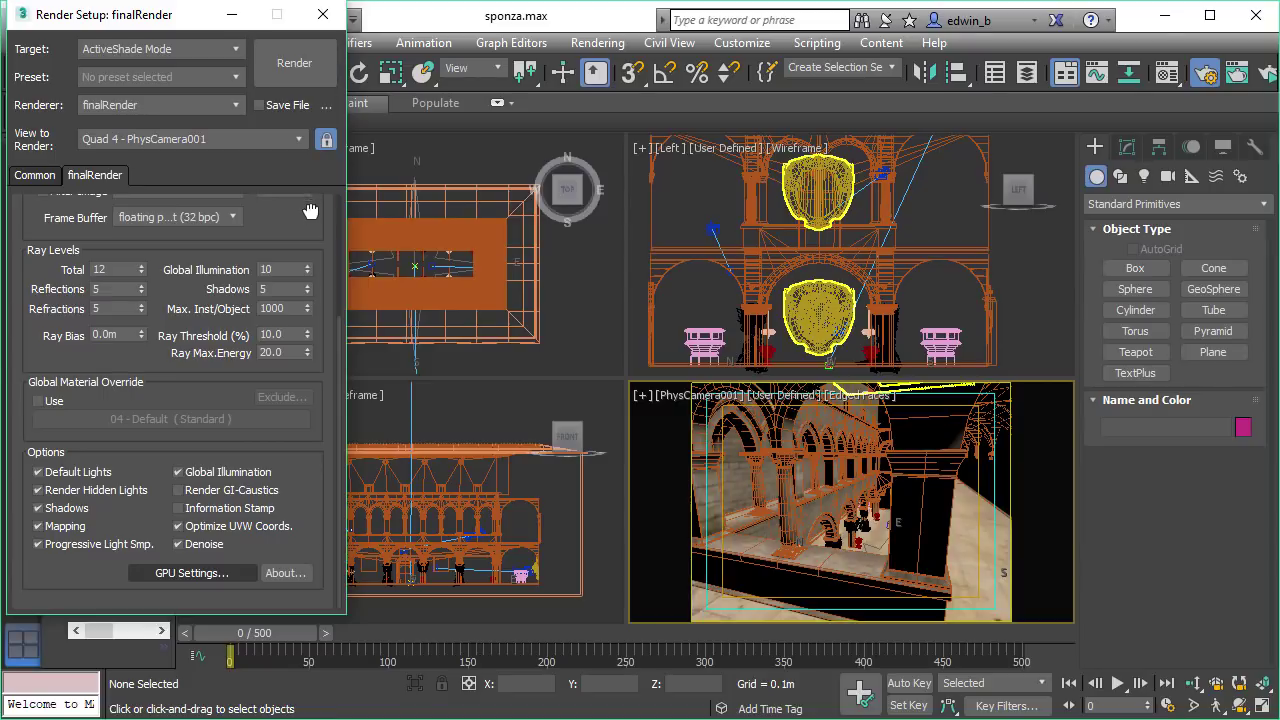
Start an ActiveShade render of the PhysCamera001 view with 32 iterations.
{"action": "scroll", "coordinate": [317, 209], "scroll_direction": "up", "scroll_amount": 4}
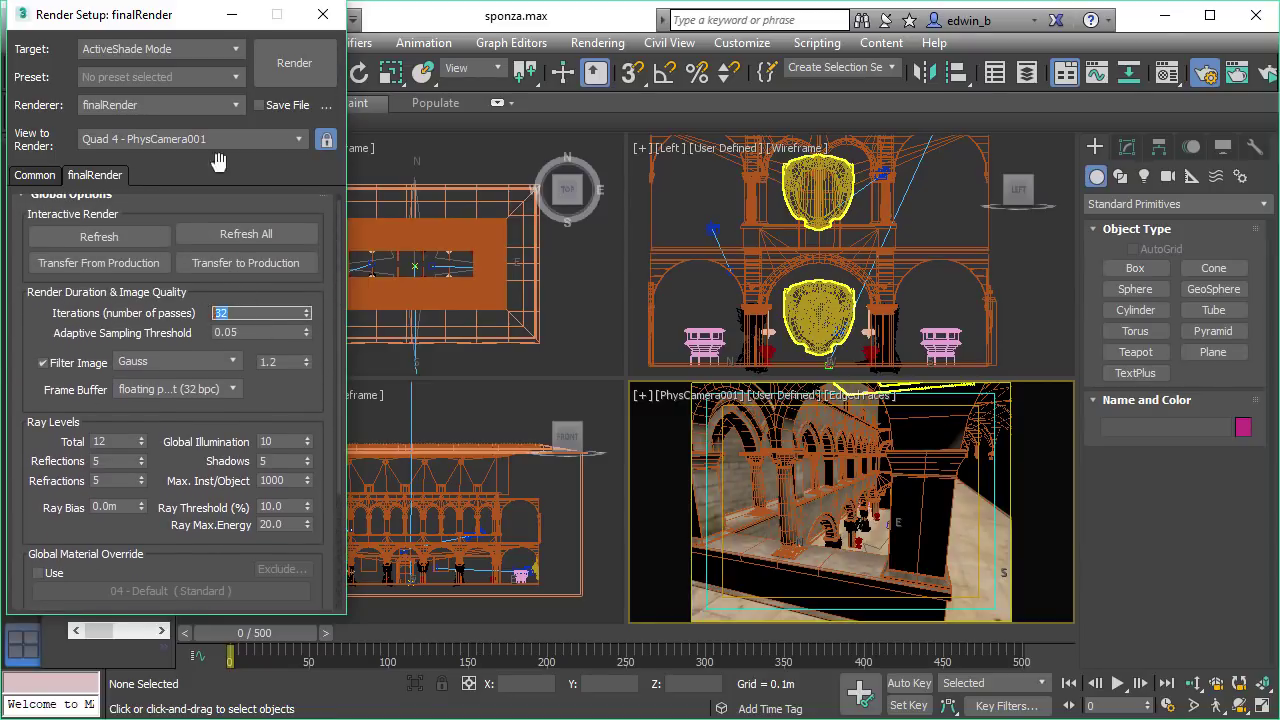
{"action": "left_click", "coordinate": [279, 66]}
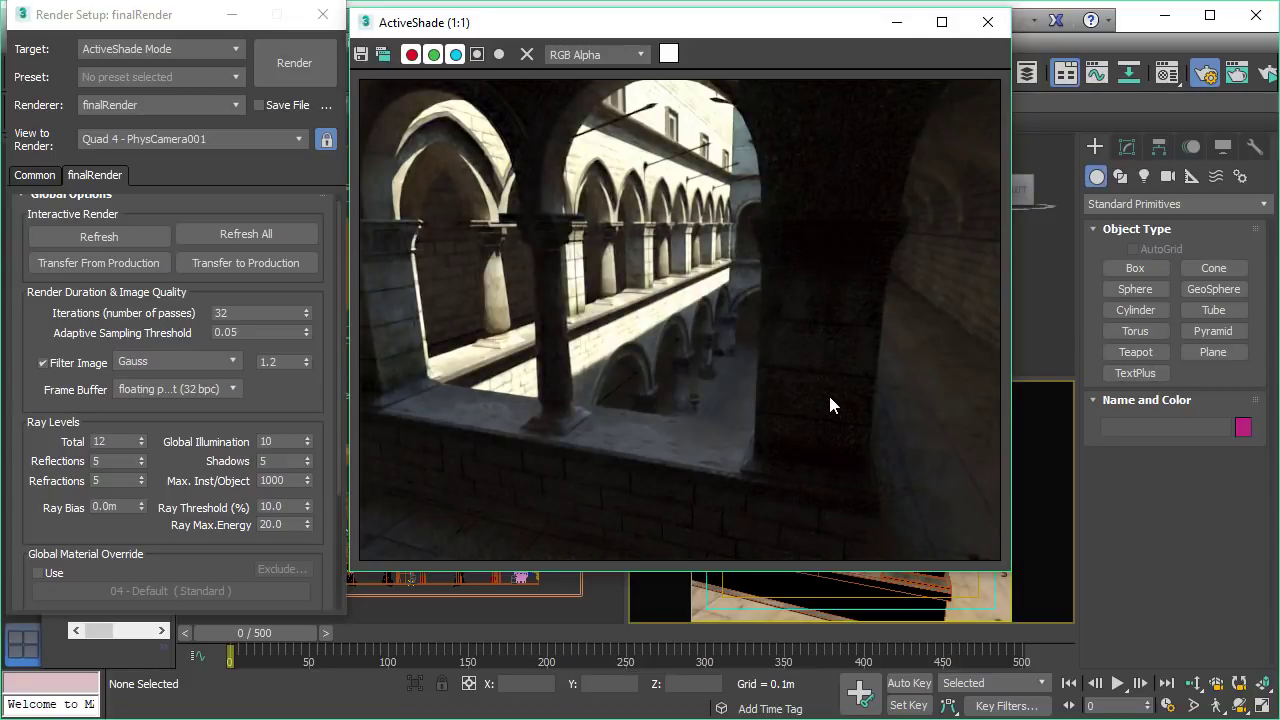
Turn Denoise off and back on to compare the courtyard render at 2:1 zoom, and return to 1:1.
{"action": "left_click", "coordinate": [199, 483]}
{"action": "scroll", "coordinate": [196, 505], "scroll_direction": "down", "scroll_amount": 3}
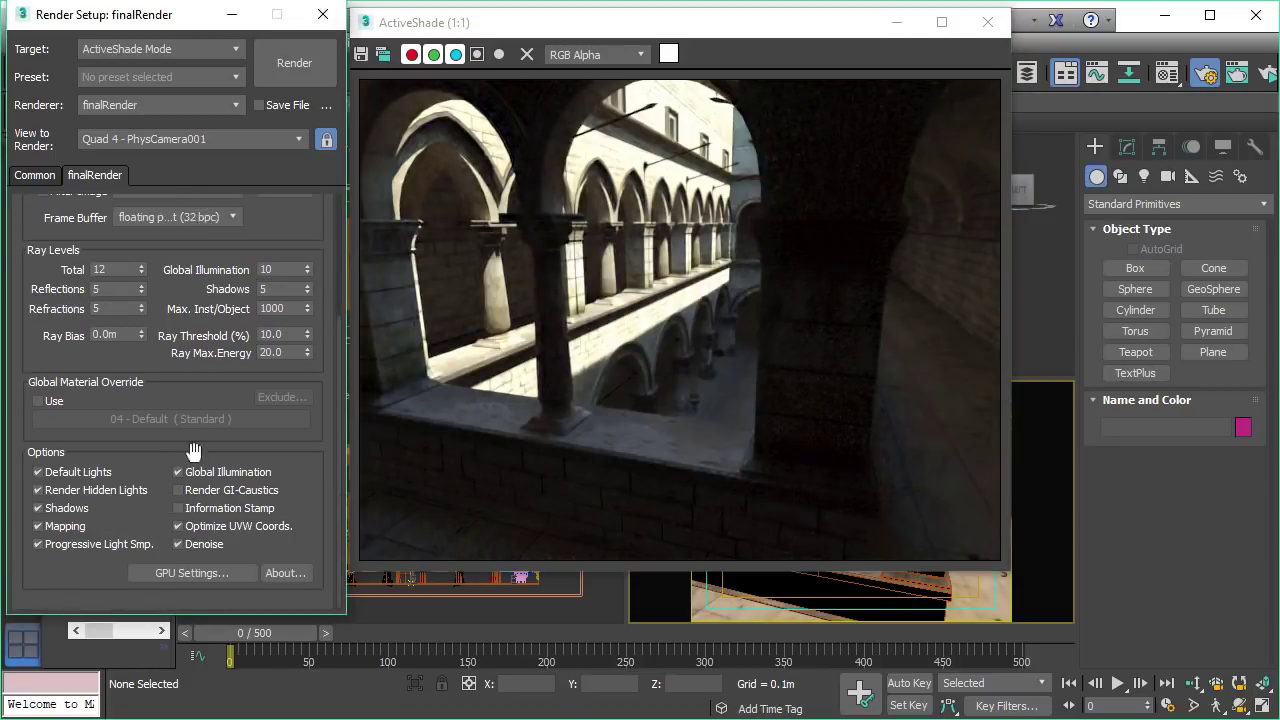
{"action": "left_click", "coordinate": [181, 545]}
{"action": "scroll", "coordinate": [607, 444], "scroll_direction": "up", "scroll_amount": 1}
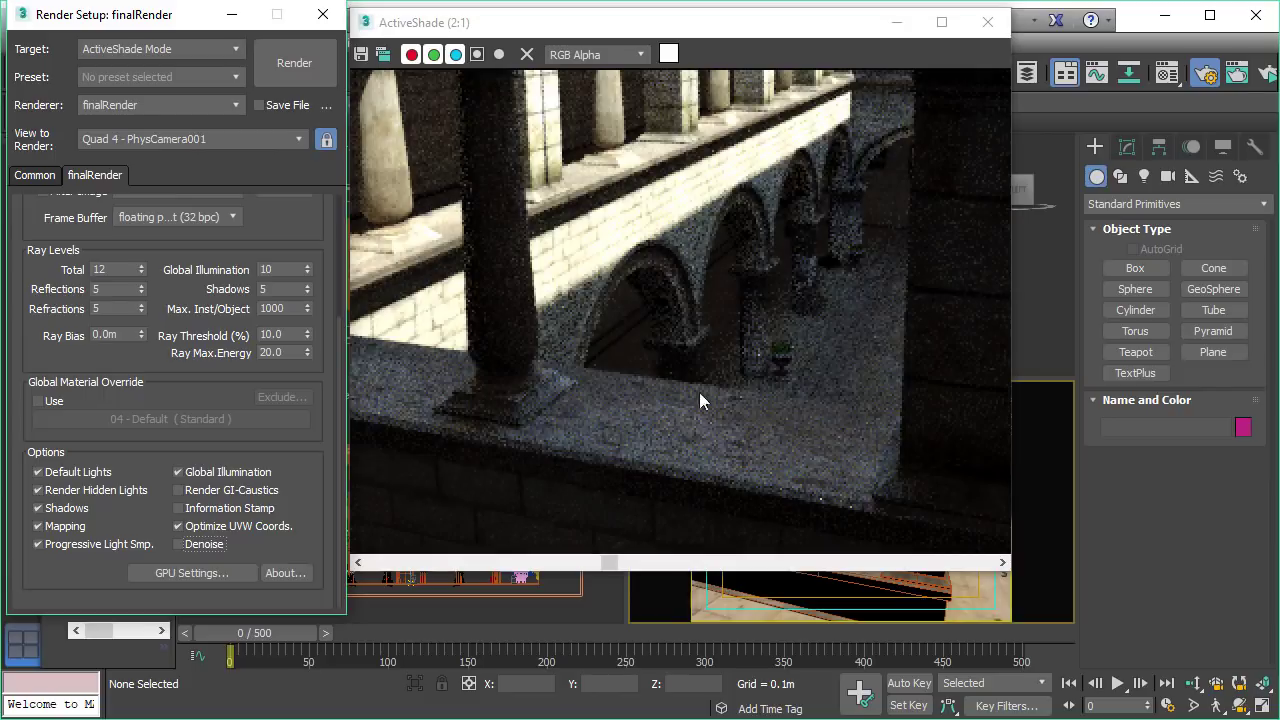
{"action": "left_click", "coordinate": [189, 543]}
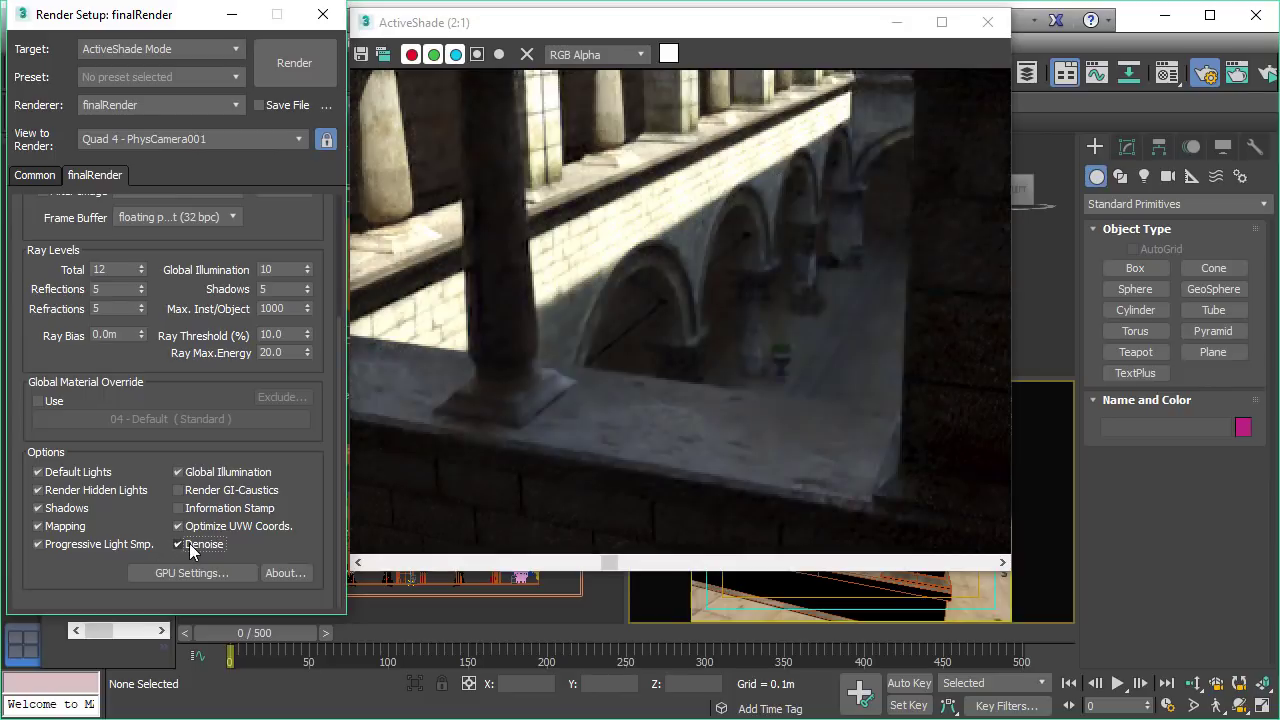
{"action": "scroll", "coordinate": [685, 392], "scroll_direction": "down", "scroll_amount": 1}
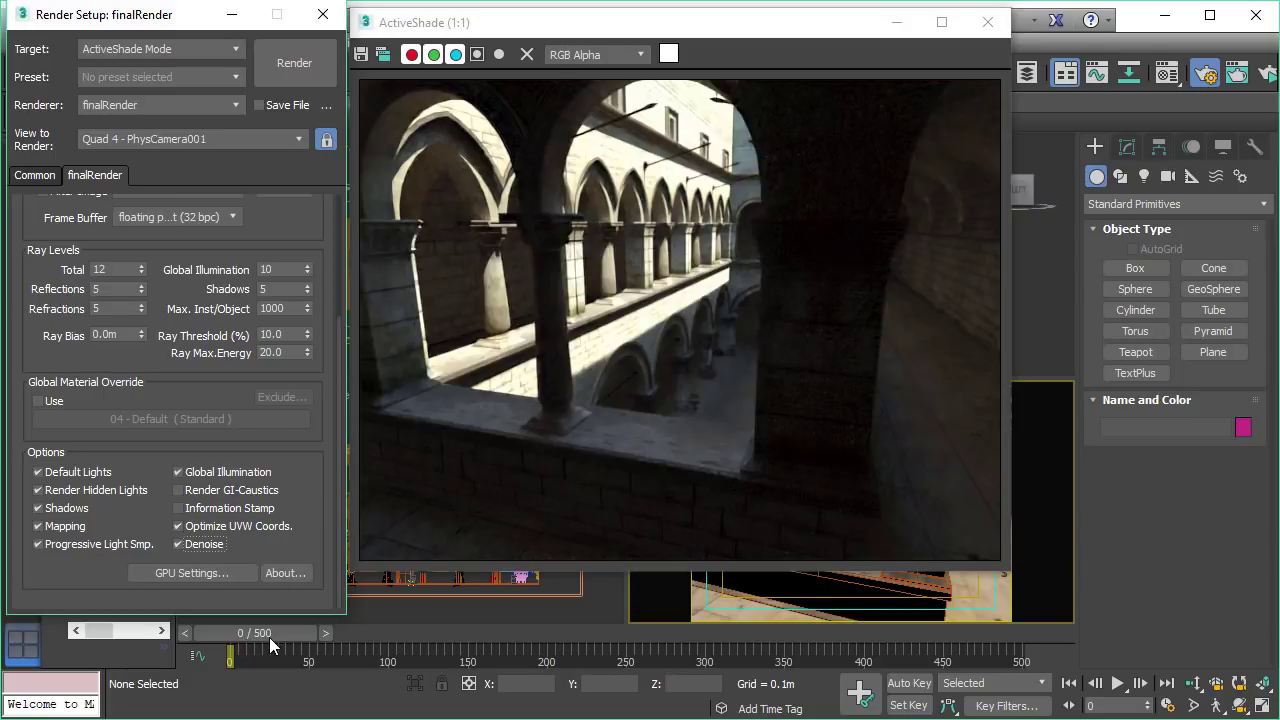
Scrub the Sponza animation through frames 77 and 92 to frame 86 to check the updating ActiveShade render.
{"action": "left_click_drag", "start_coordinate": [260, 632], "coordinate": [375, 622]}
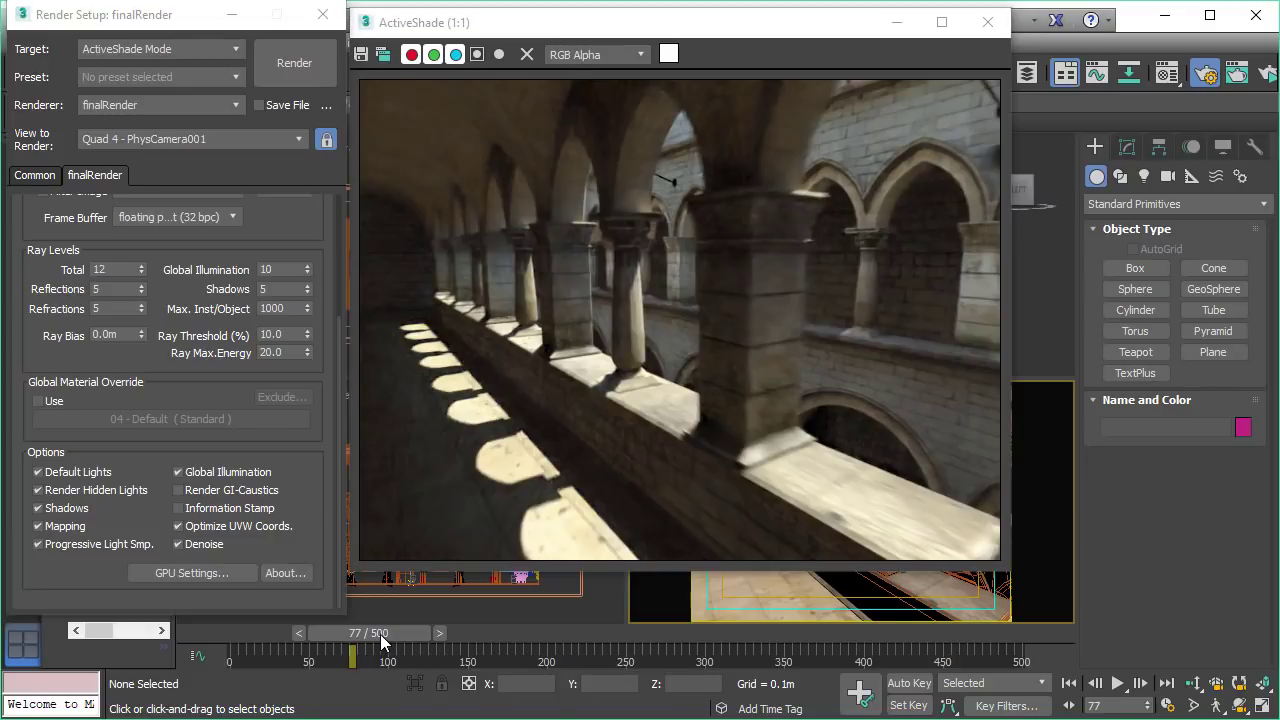
{"action": "left_click_drag", "start_coordinate": [389, 632], "coordinate": [408, 634]}
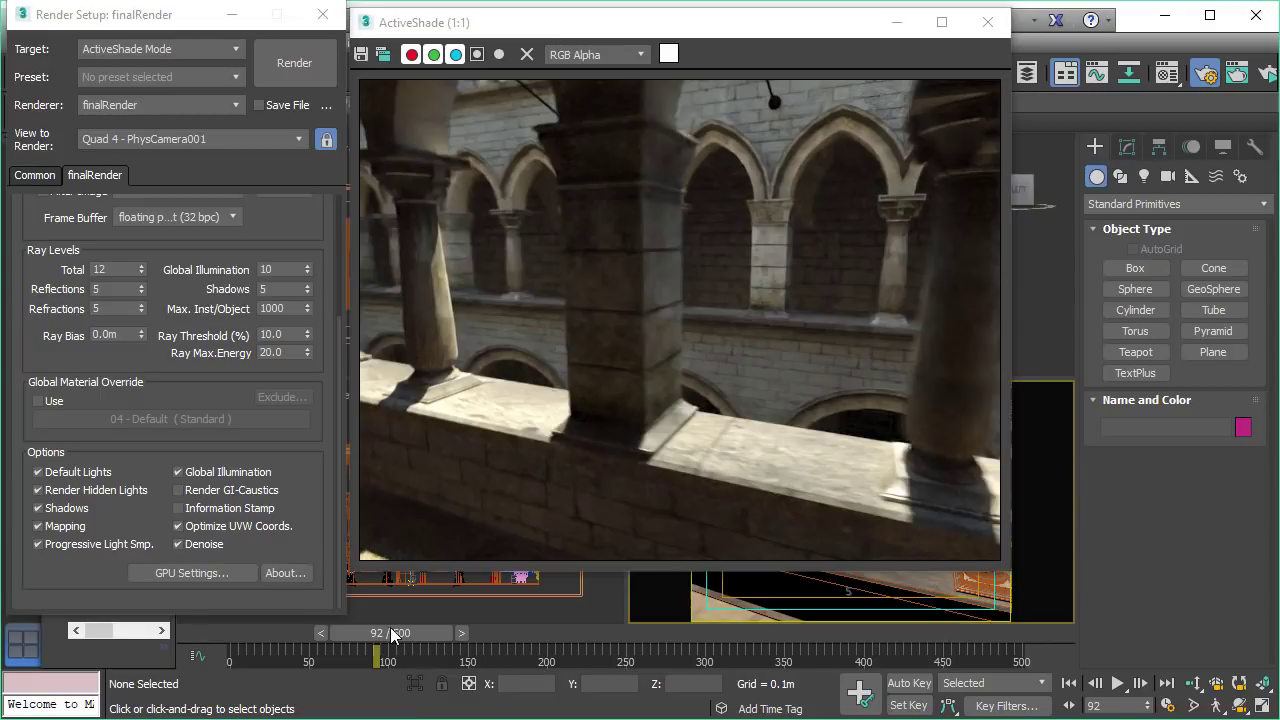
{"action": "left_click_drag", "start_coordinate": [394, 636], "coordinate": [381, 638]}
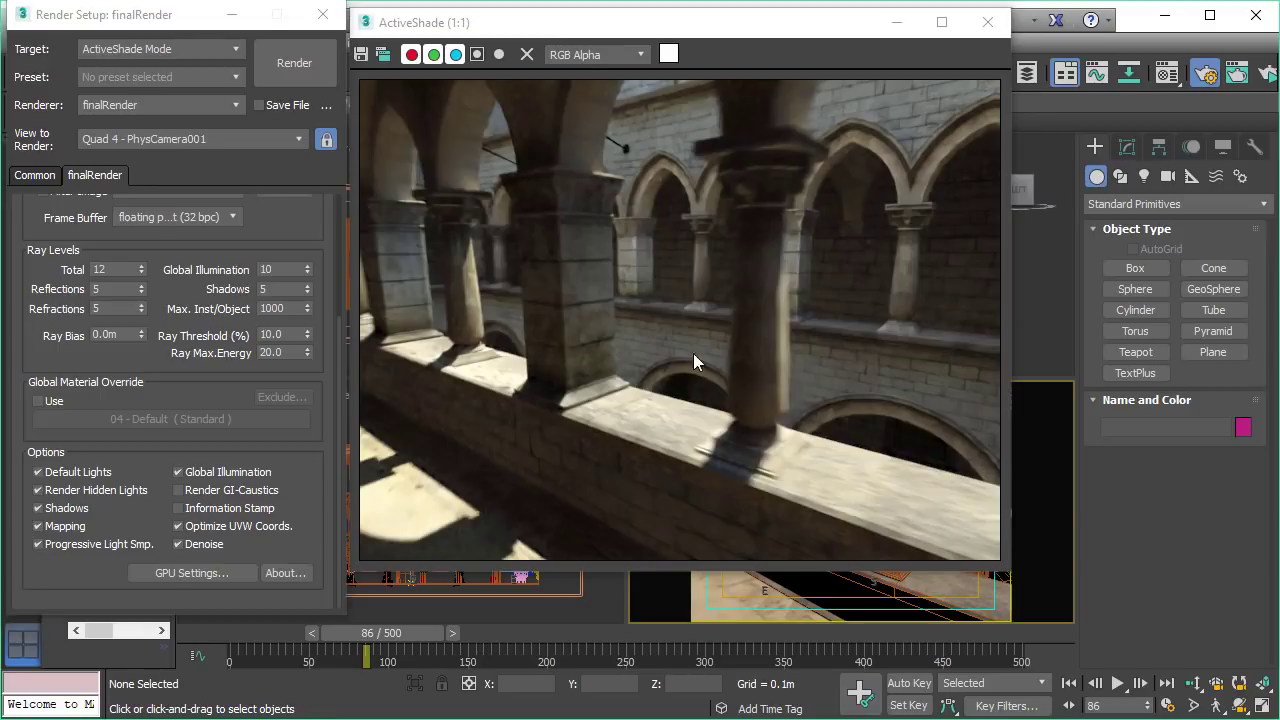
Toggle Denoise off and on at frame 86 to compare a 2:1 close-up of the columns and arches.
{"action": "left_click", "coordinate": [184, 542]}
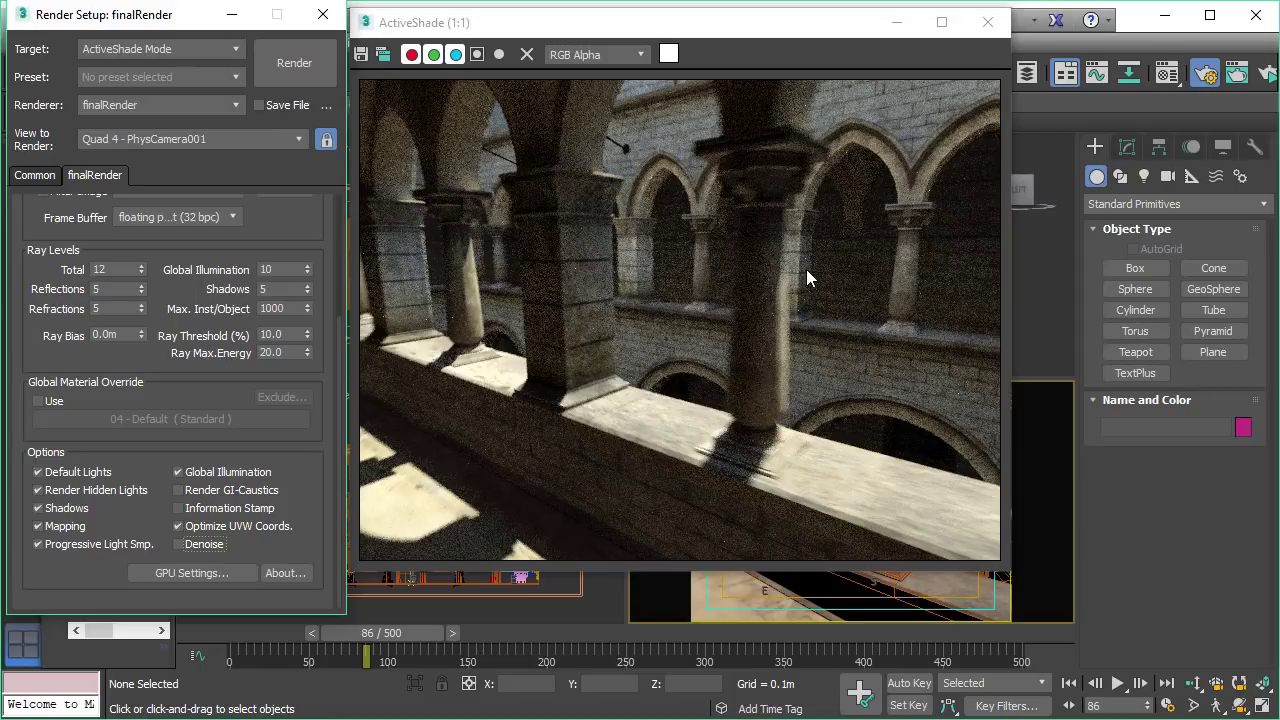
{"action": "scroll", "coordinate": [806, 278], "scroll_direction": "up", "scroll_amount": 1}
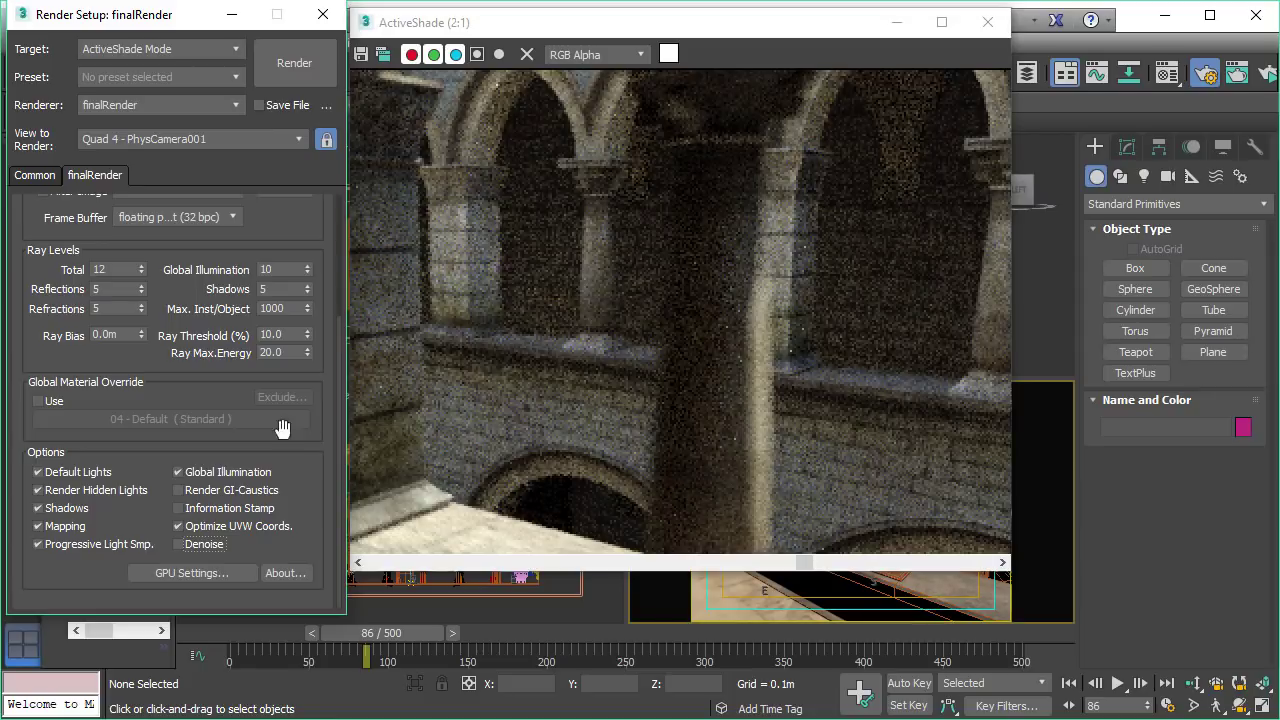
{"action": "left_click", "coordinate": [185, 546]}
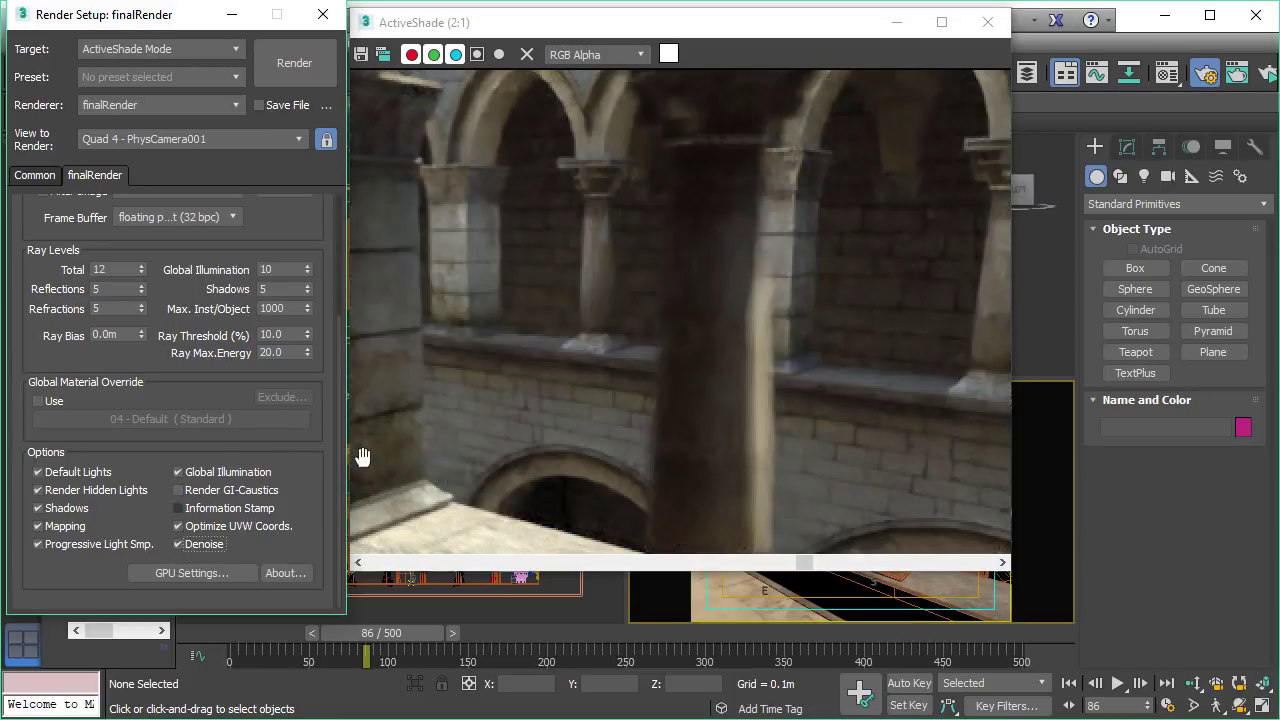
{"action": "scroll", "coordinate": [660, 313], "scroll_direction": "down", "scroll_amount": 1}
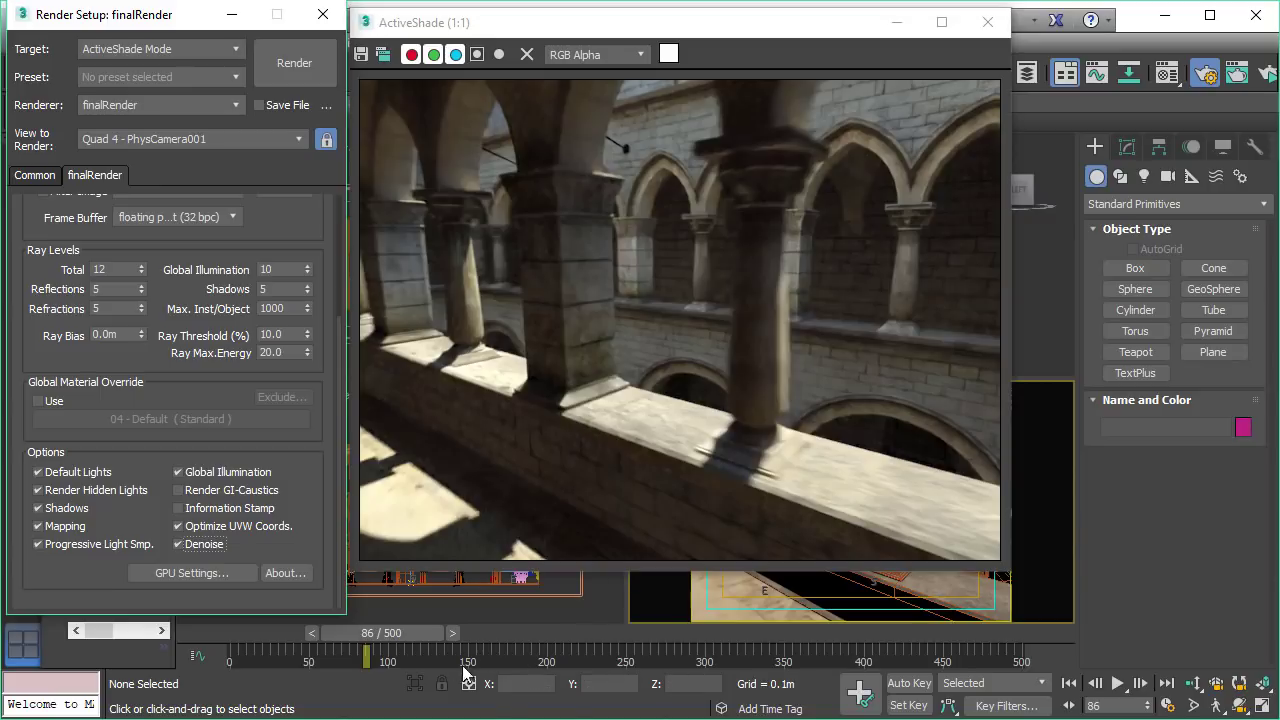
Move the animation to frame 69 and toggle Denoise repeatedly to compare the arcade render, leaving the option enabled.
{"action": "left_click_drag", "start_coordinate": [414, 630], "coordinate": [392, 632]}
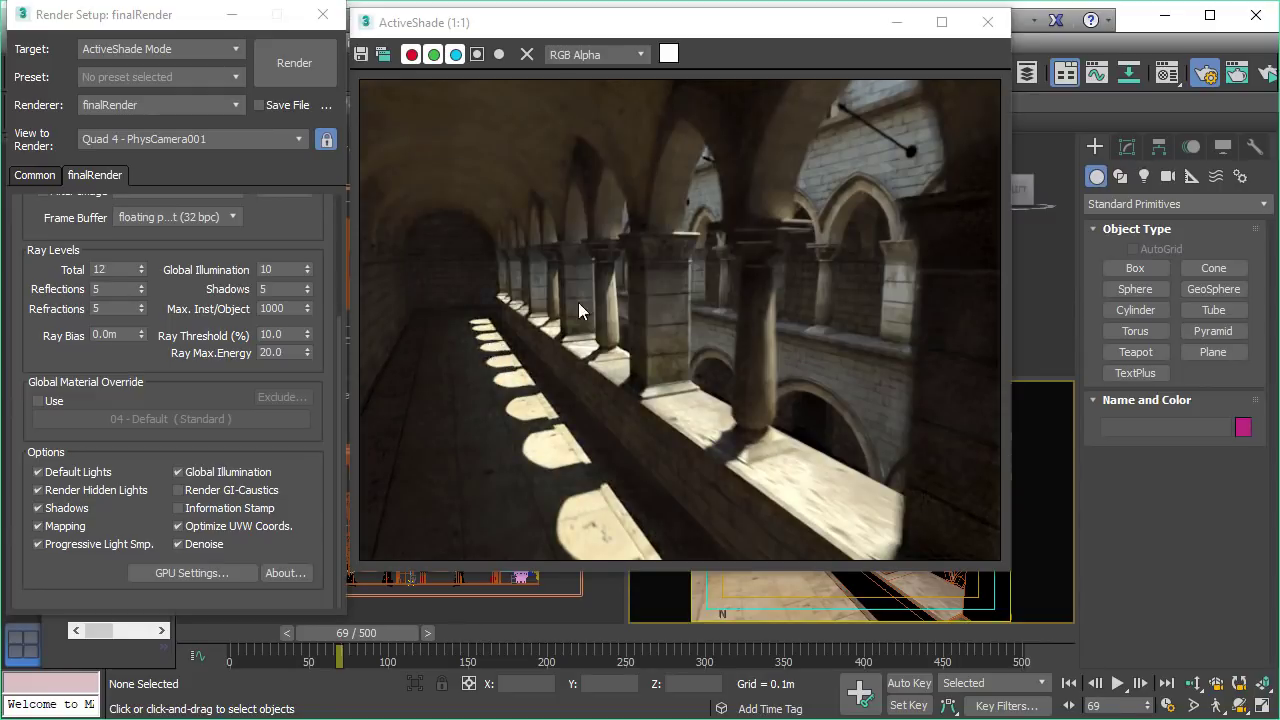
{"action": "left_click", "coordinate": [178, 545]}
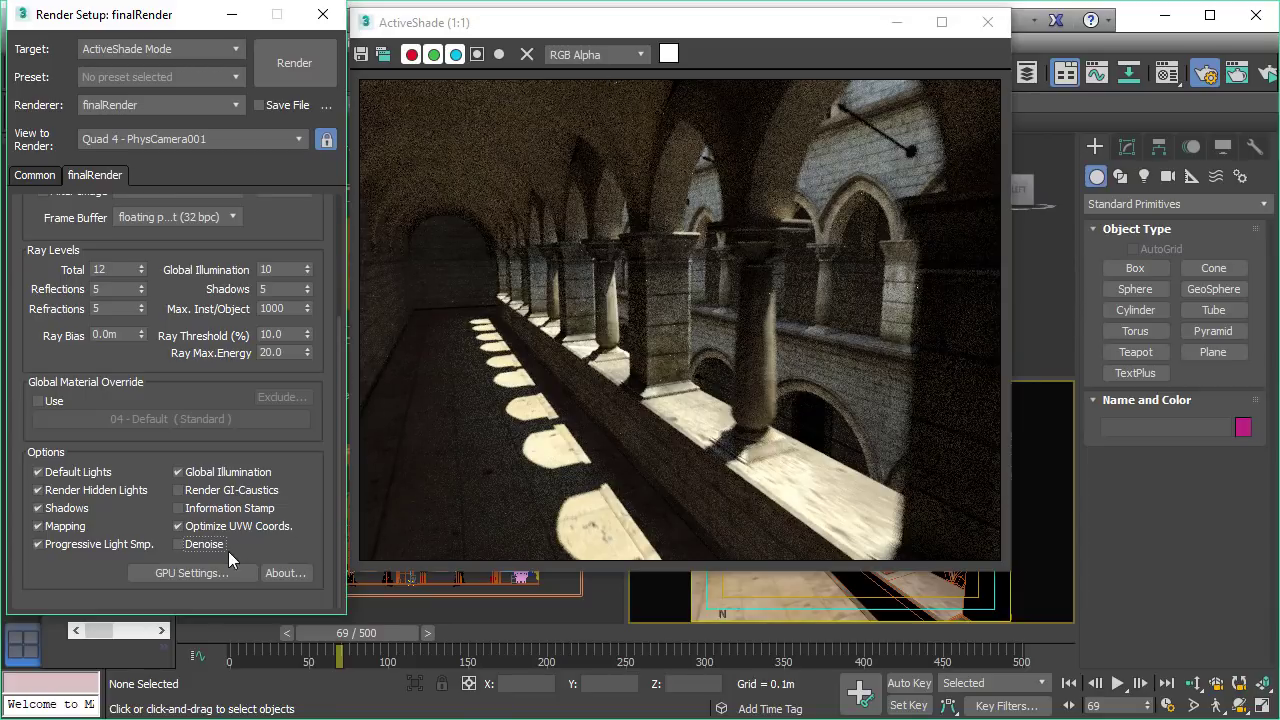
{"action": "left_click", "coordinate": [185, 543]}
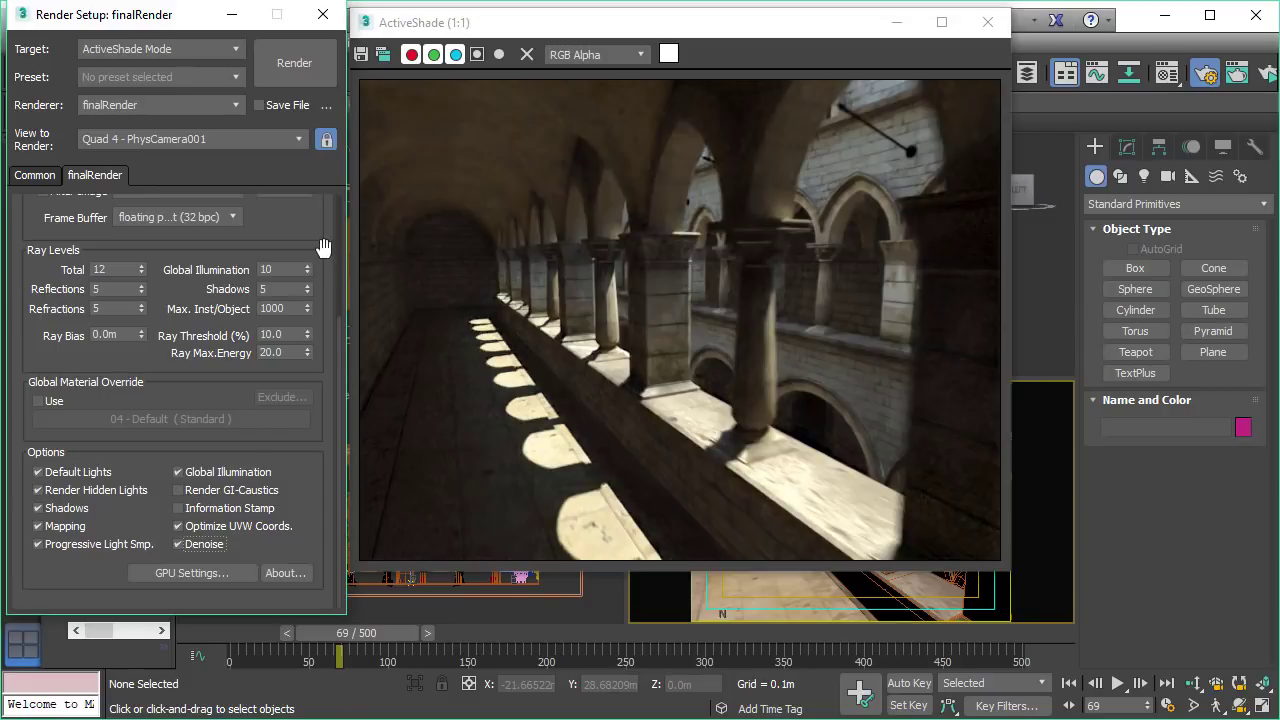
{"action": "left_click_drag", "start_coordinate": [310, 218], "coordinate": [268, 654]}
{"action": "scroll", "coordinate": [249, 260], "scroll_direction": "down", "scroll_amount": 5}
{"action": "left_click", "coordinate": [184, 545]}
{"action": "left_click", "coordinate": [184, 545]}
{"action": "left_click", "coordinate": [184, 545]}
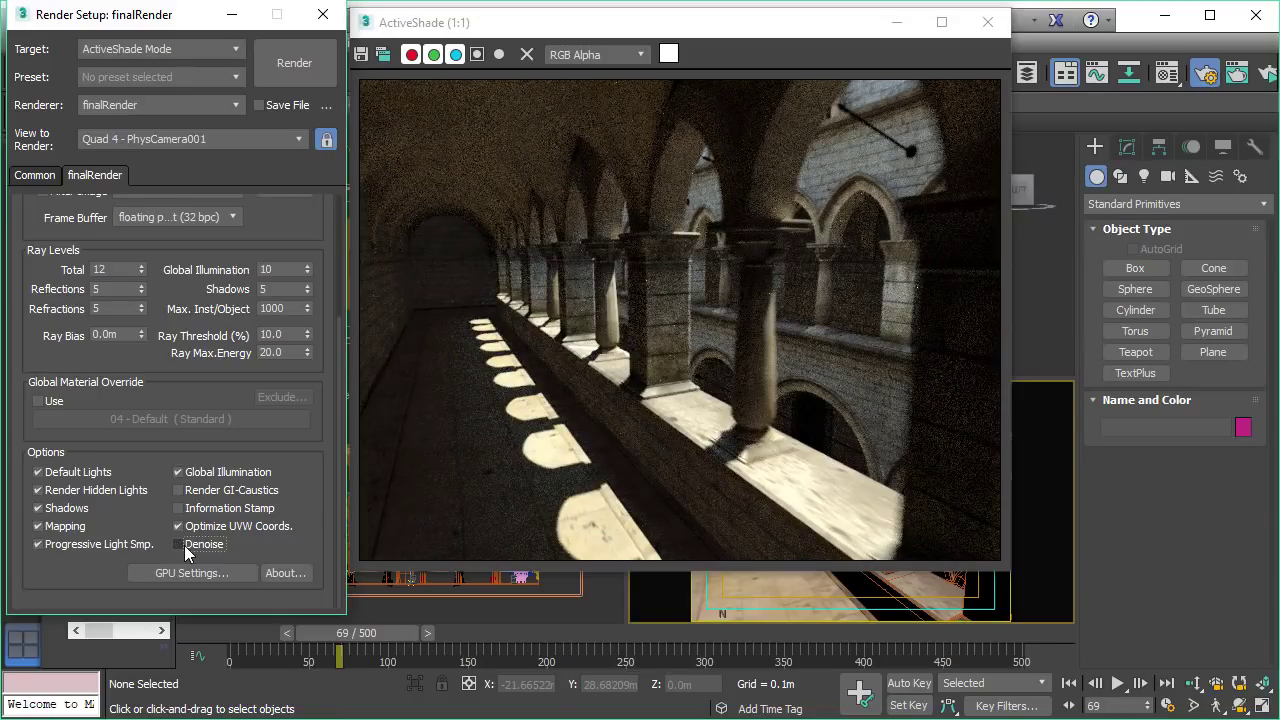
{"action": "left_click", "coordinate": [184, 545]}
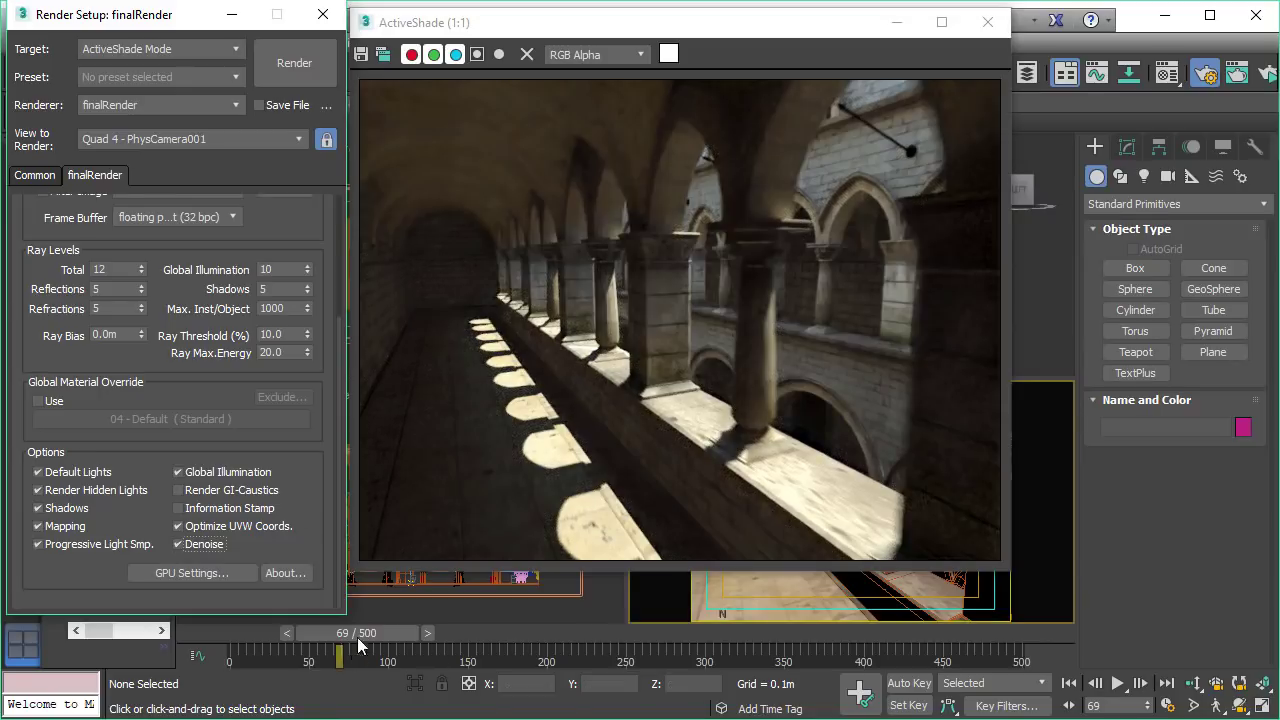
Advance the animation through frame 88 to frame 98 and compare the render with and without Denoise.
{"action": "left_click_drag", "start_coordinate": [359, 640], "coordinate": [390, 640]}
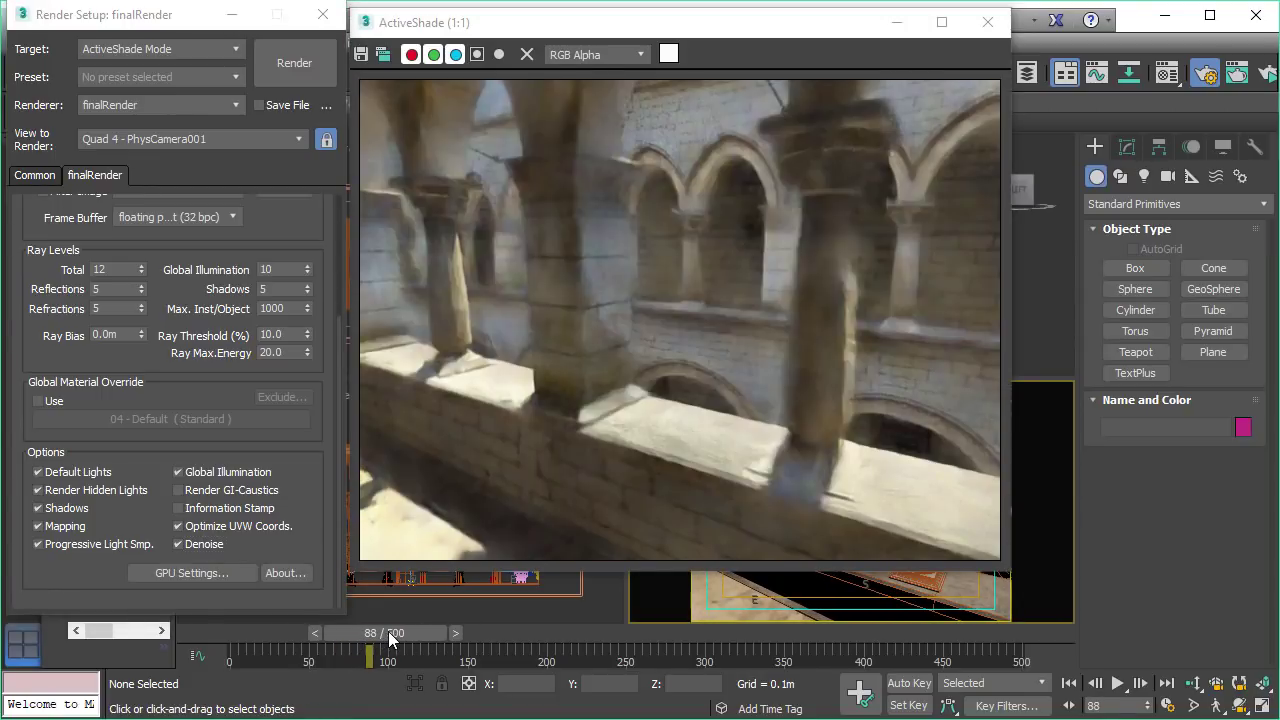
{"action": "left_click_drag", "start_coordinate": [390, 640], "coordinate": [410, 640]}
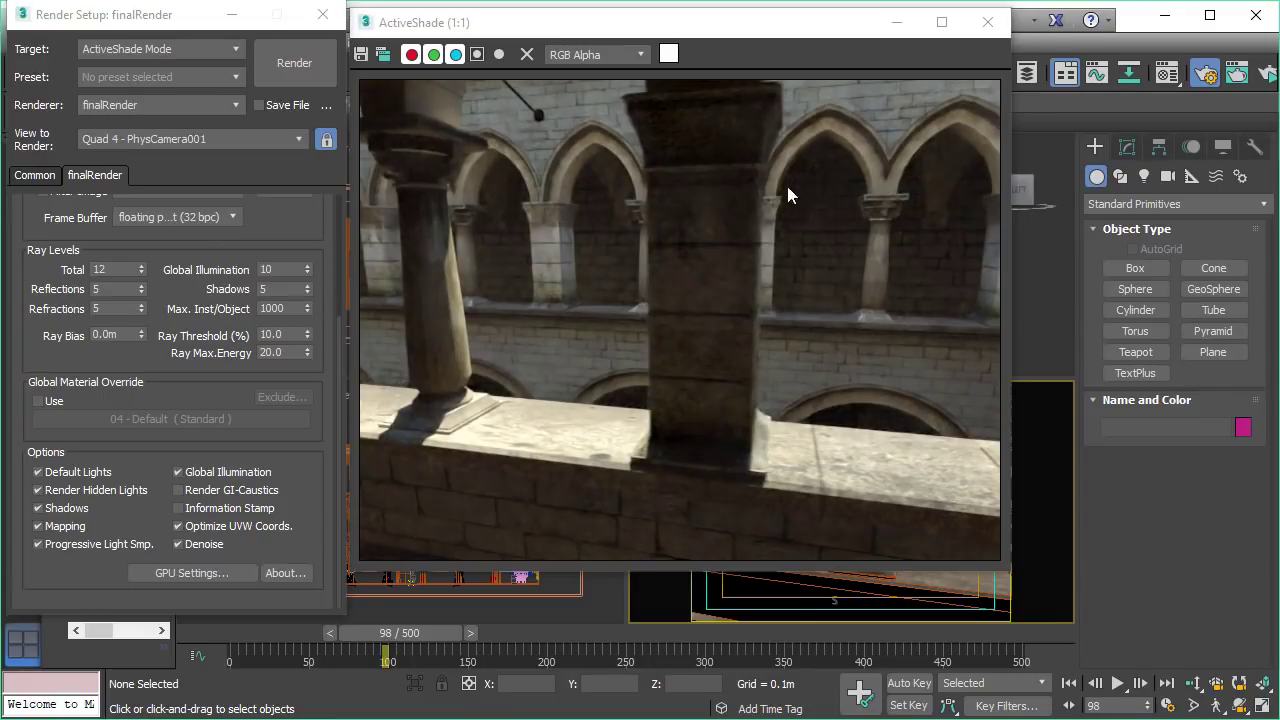
{"action": "left_click", "coordinate": [185, 543]}
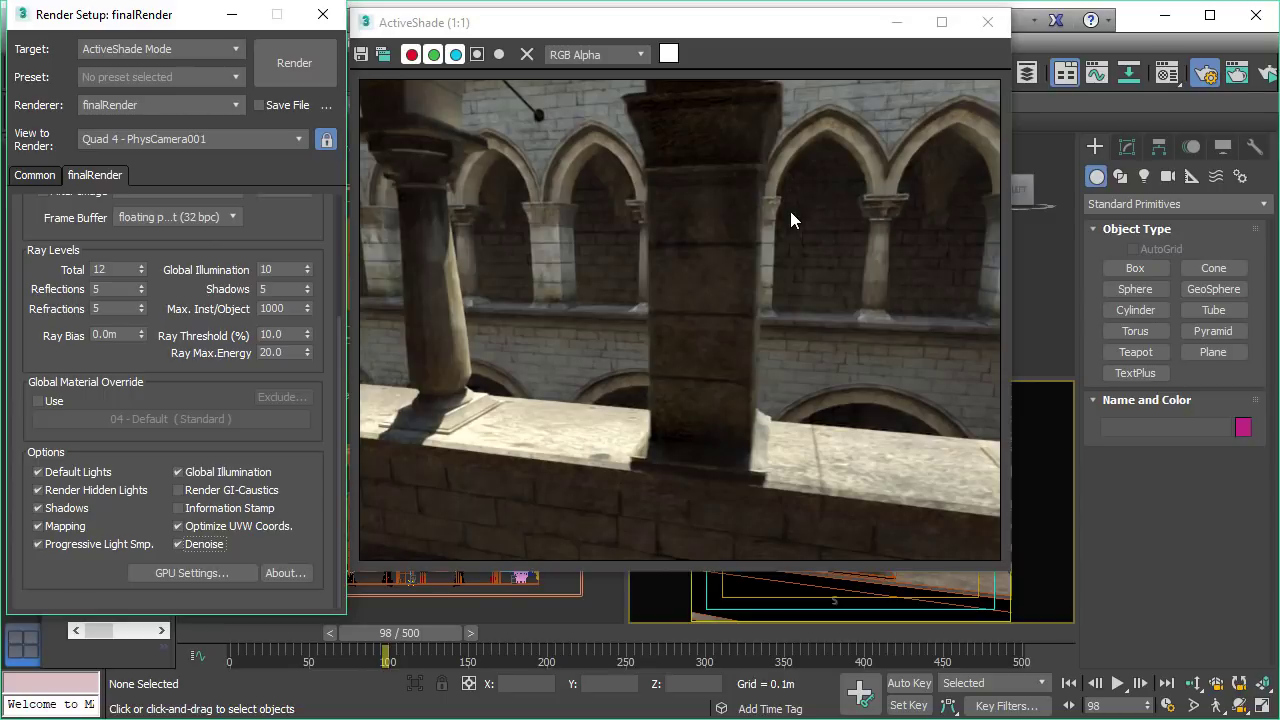
Switch the render target to Production Rendering Mode and review its finalRender settings.
{"action": "left_click", "coordinate": [240, 49]}
{"action": "left_click", "coordinate": [147, 72]}
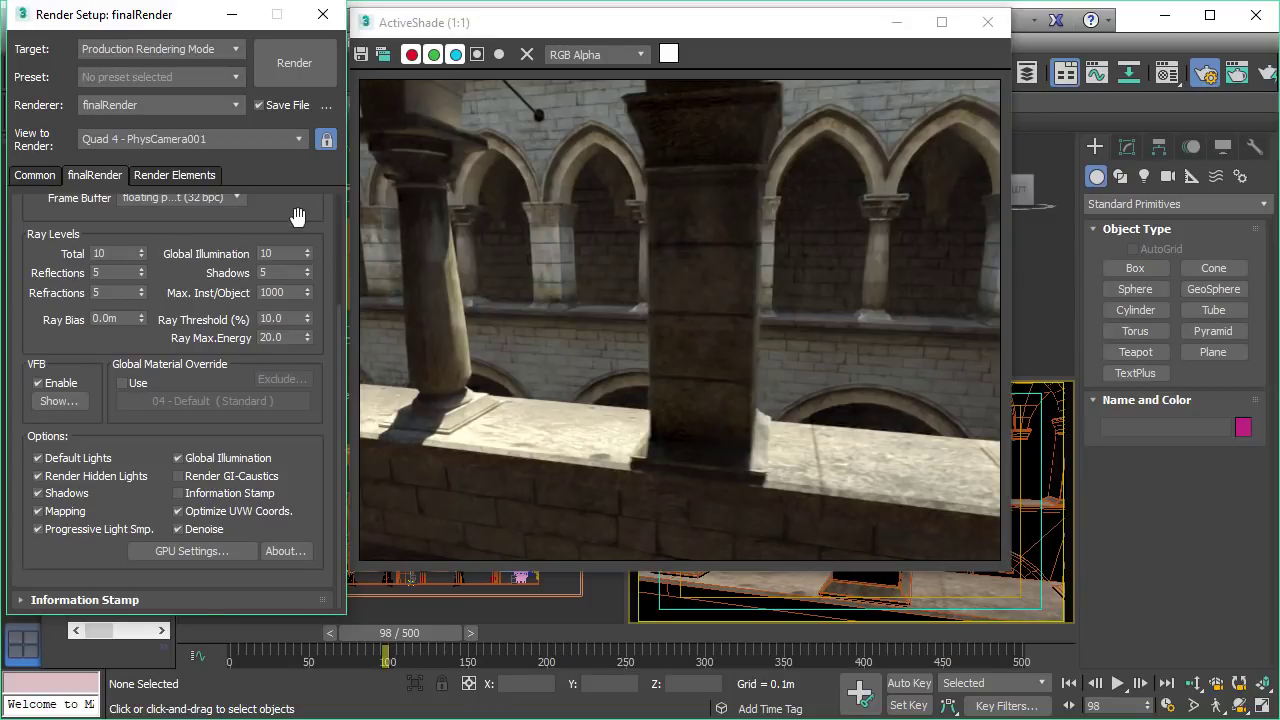
{"action": "left_click_drag", "start_coordinate": [297, 217], "coordinate": [286, 500]}
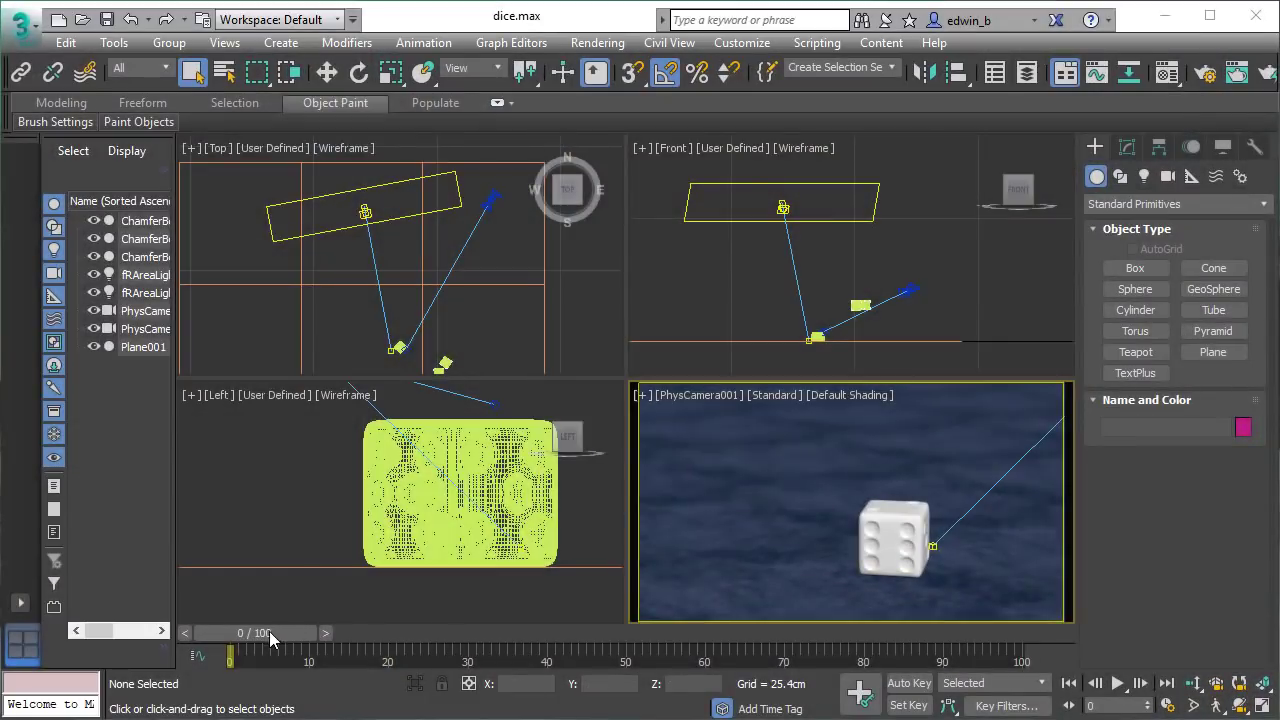
Move the dice animation to frame 19 and open the render setup.
{"action": "left_click_drag", "start_coordinate": [273, 633], "coordinate": [392, 632]}
{"action": "key", "text": "q"}
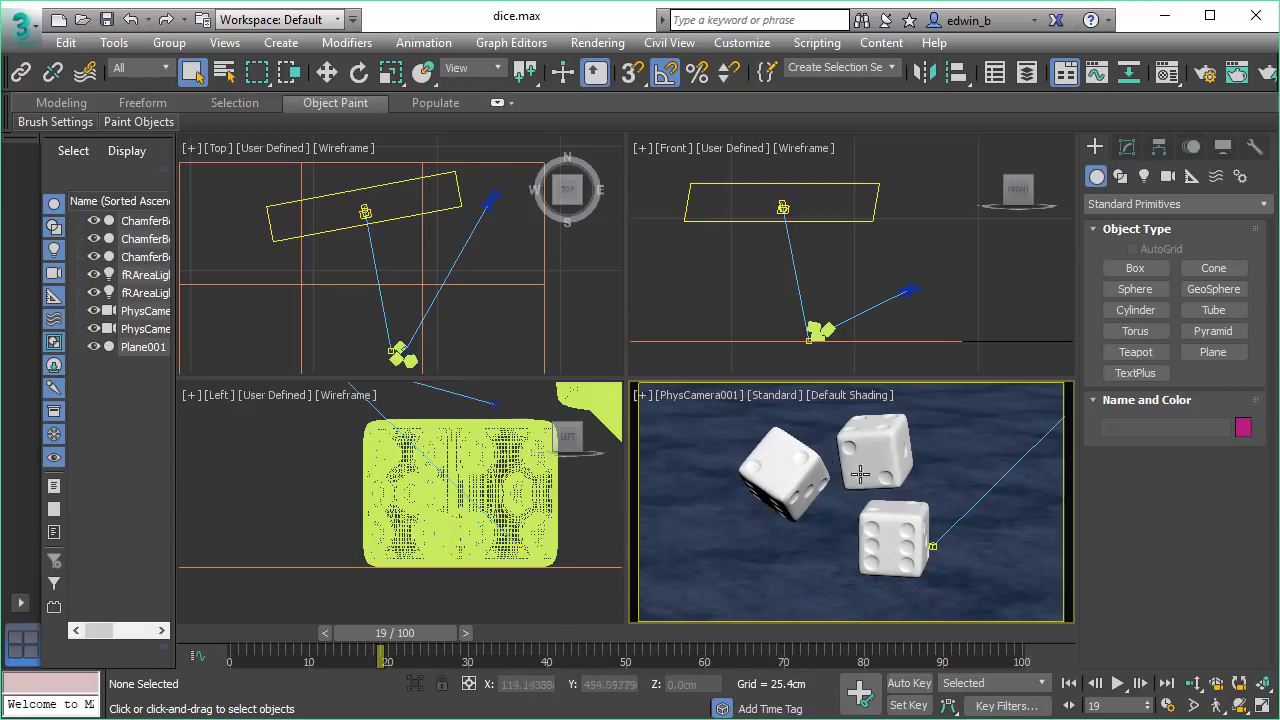
{"action": "left_click", "coordinate": [1206, 74]}
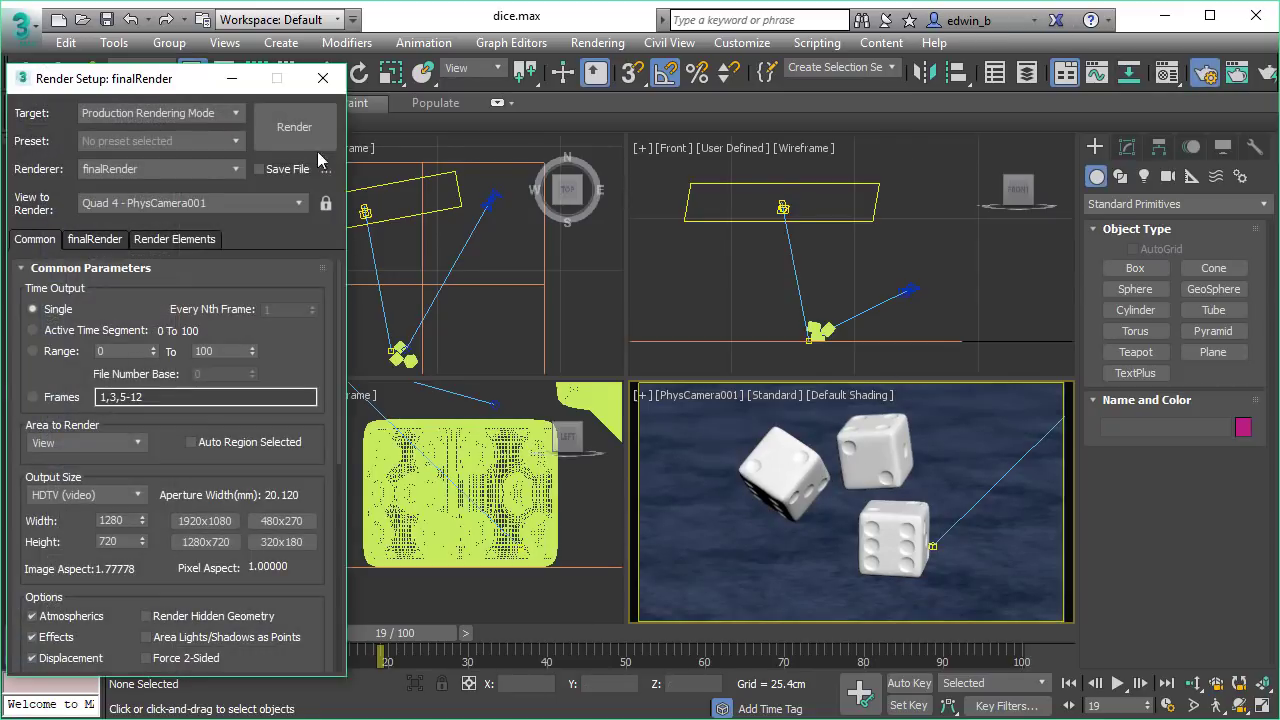
{"action": "left_click_drag", "start_coordinate": [158, 78], "coordinate": [164, 54]}
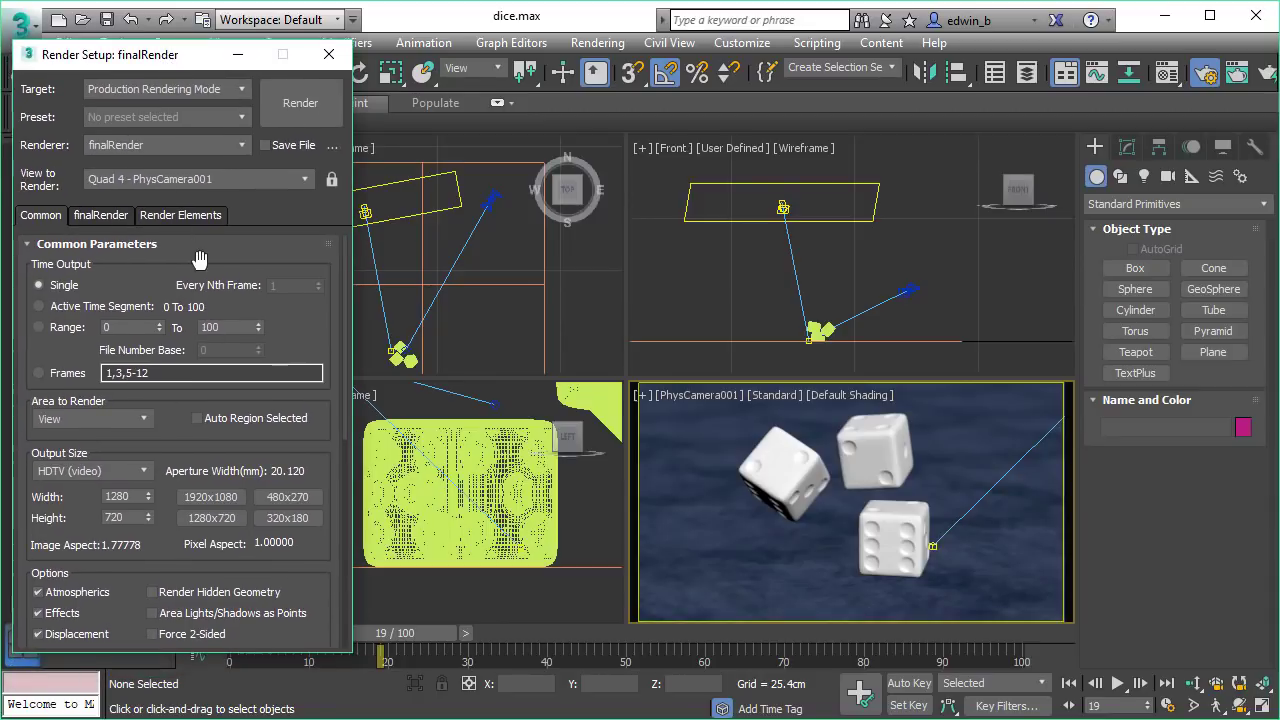
Set the render target to ActiveShade Mode and check the Denoise option in the finalRender settings.
{"action": "left_click", "coordinate": [207, 92]}
{"action": "left_click", "coordinate": [137, 146]}
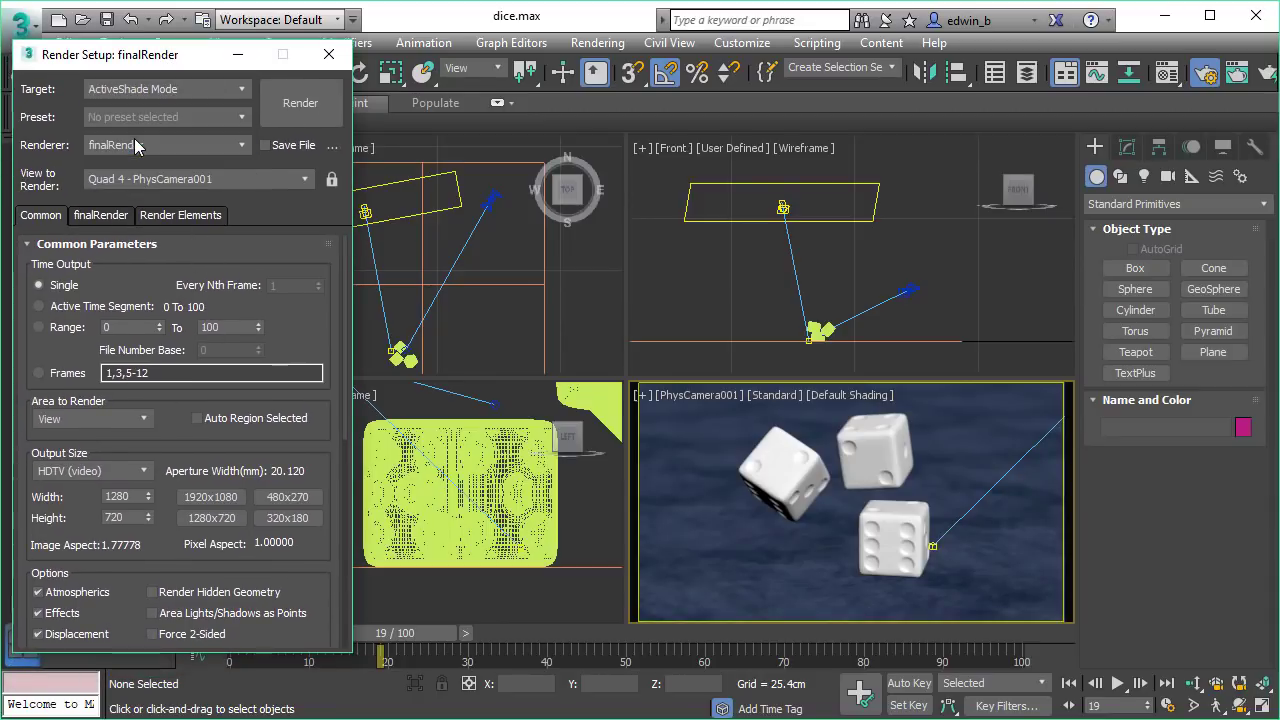
{"action": "left_click", "coordinate": [100, 215]}
{"action": "scroll", "coordinate": [186, 594], "scroll_direction": "down", "scroll_amount": 3}
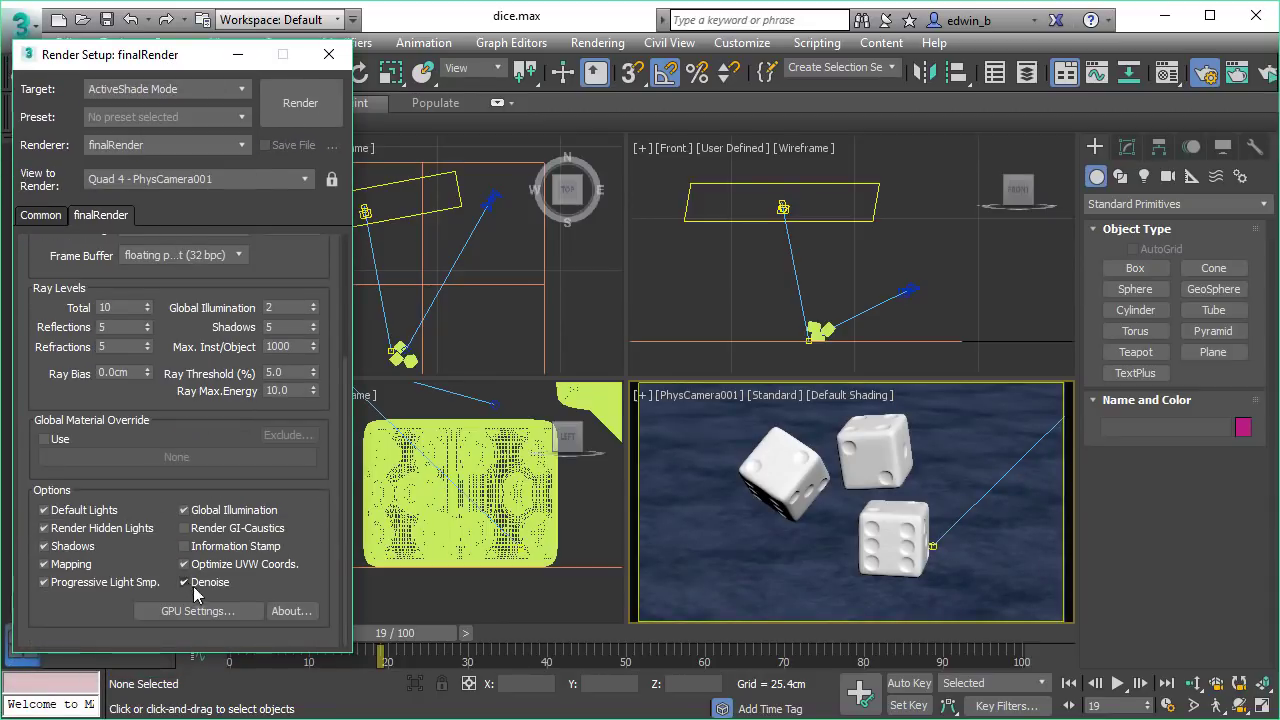
Start the ActiveShade render of the dice scene with 32 iterations.
{"action": "left_click_drag", "start_coordinate": [261, 257], "coordinate": [279, 389]}
{"action": "double_click", "coordinate": [240, 308]}
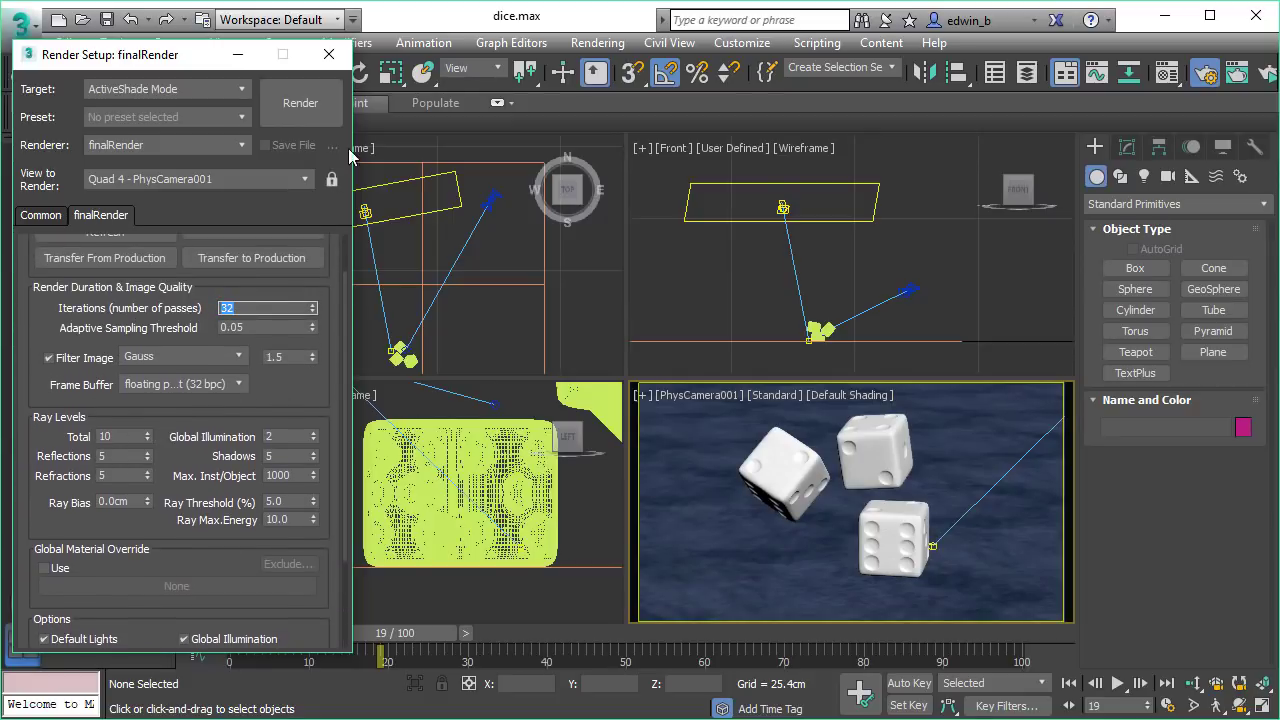
{"action": "left_click", "coordinate": [317, 104]}
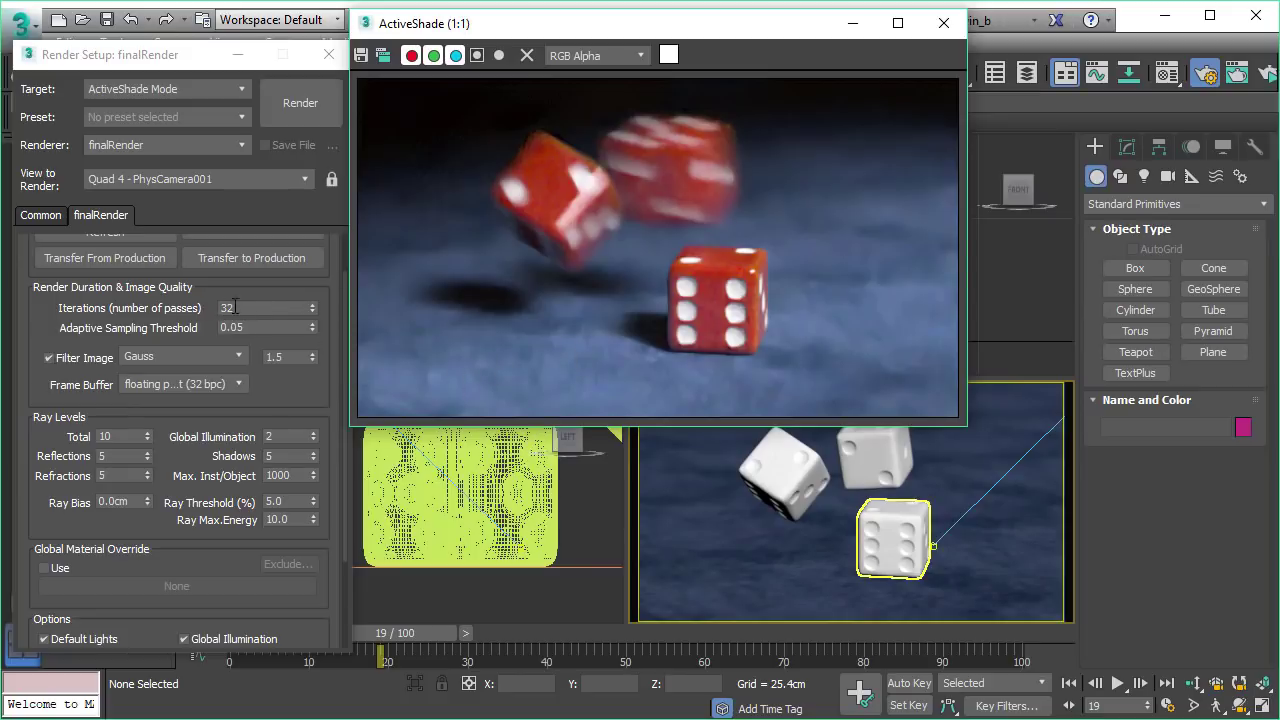
Turn the Denoise option off and back on to compare the dice ActiveShade render with and without denoising.
{"action": "left_click", "coordinate": [212, 510]}
{"action": "scroll", "coordinate": [180, 592], "scroll_direction": "down", "scroll_amount": 3}
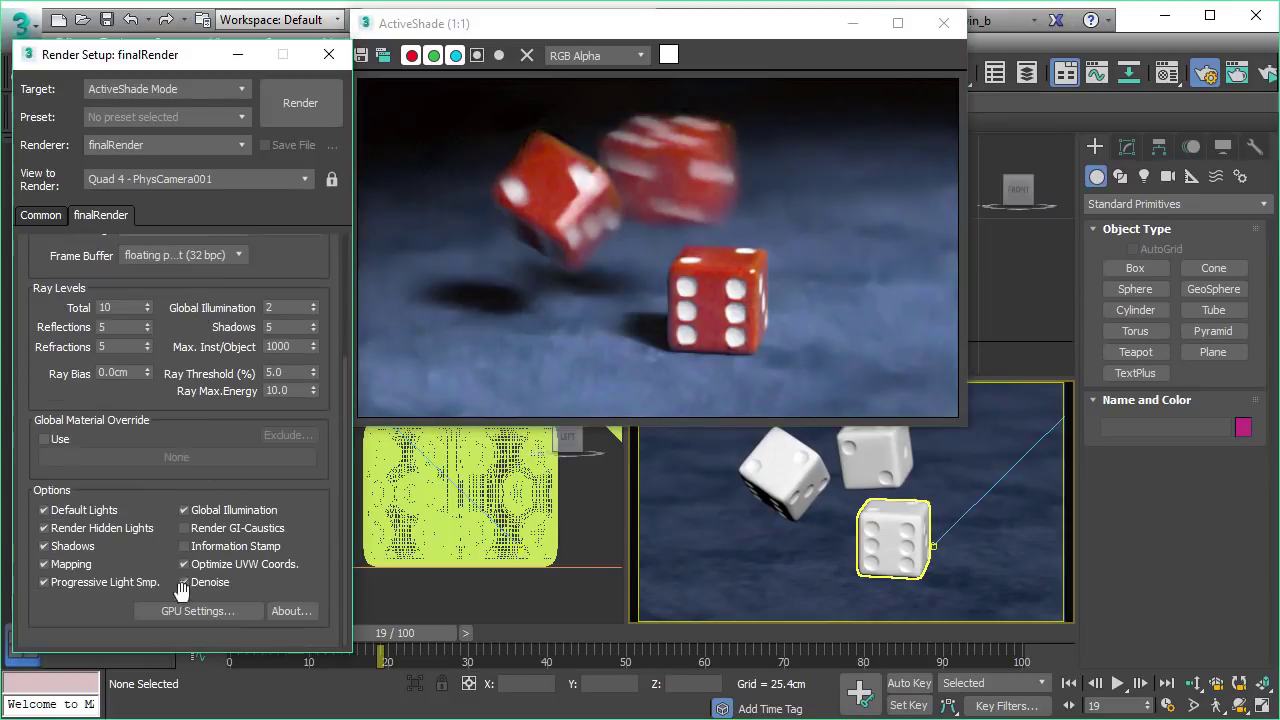
{"action": "left_click", "coordinate": [183, 582]}
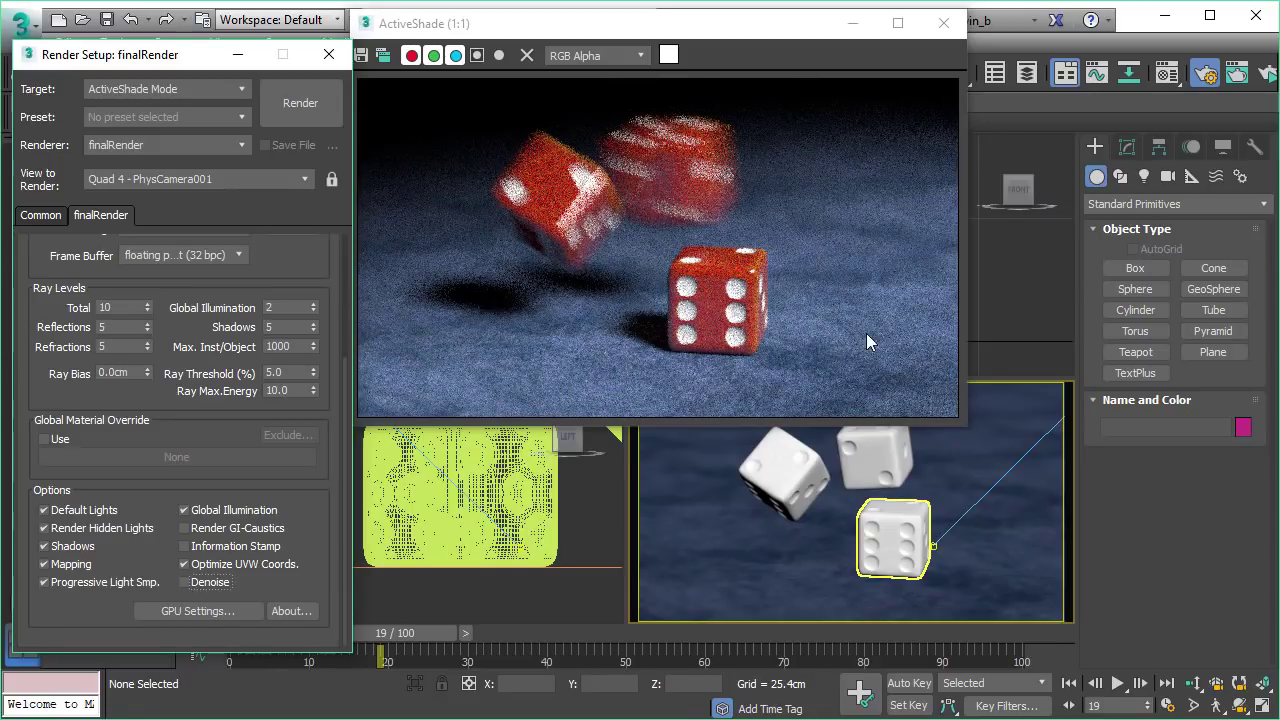
{"action": "left_click", "coordinate": [189, 583]}
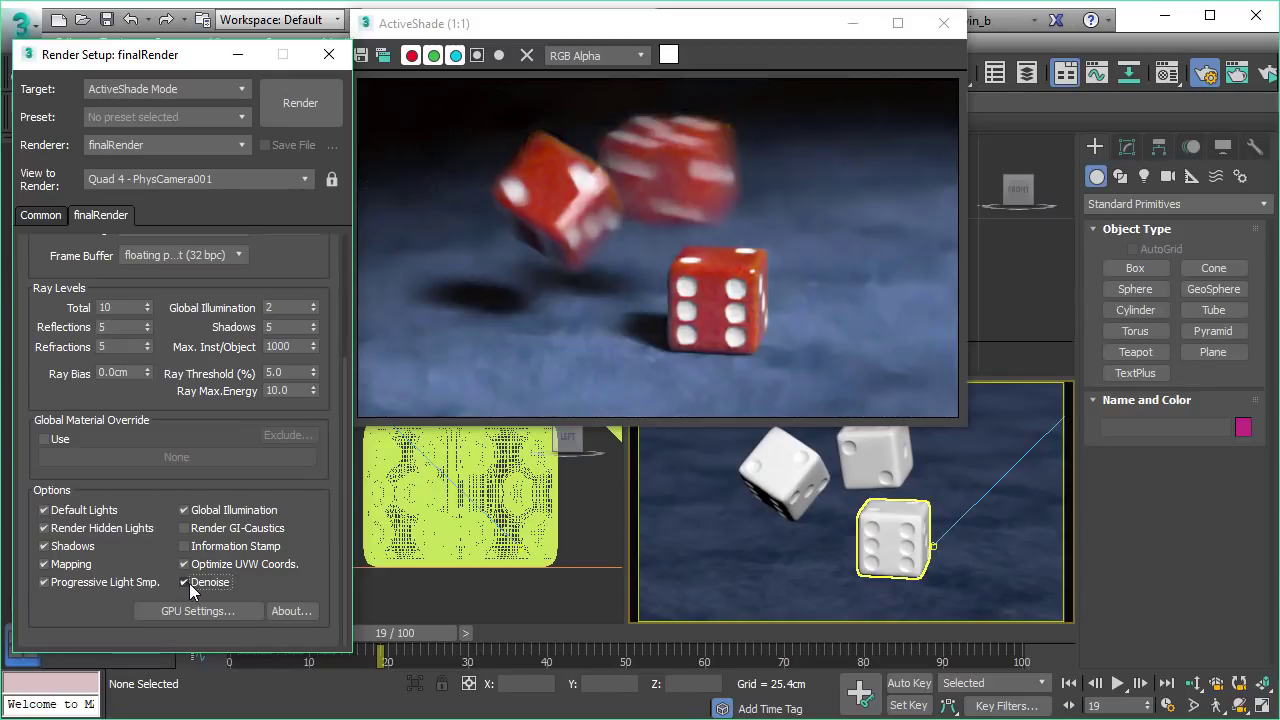
Set the number of iterations to 100 for the ActiveShade render and check the Denoise option.
{"action": "left_click_drag", "start_coordinate": [286, 249], "coordinate": [300, 483]}
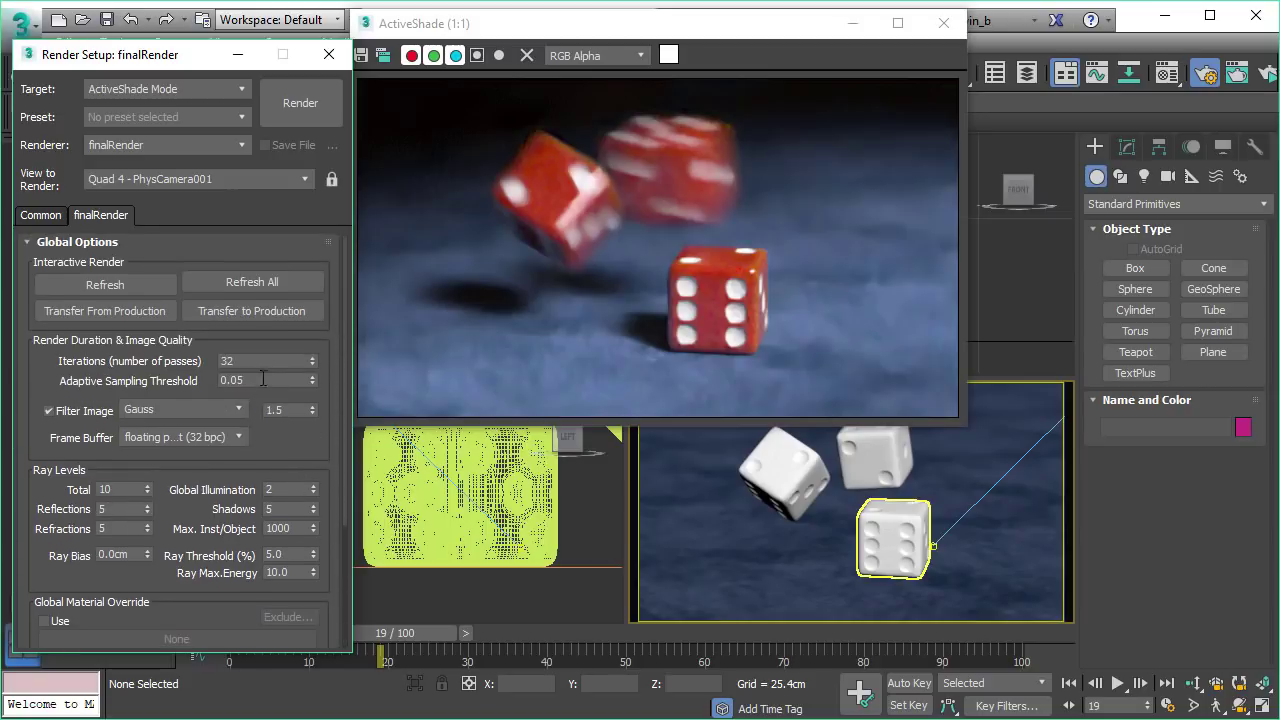
{"action": "left_click_drag", "start_coordinate": [272, 358], "coordinate": [173, 370]}
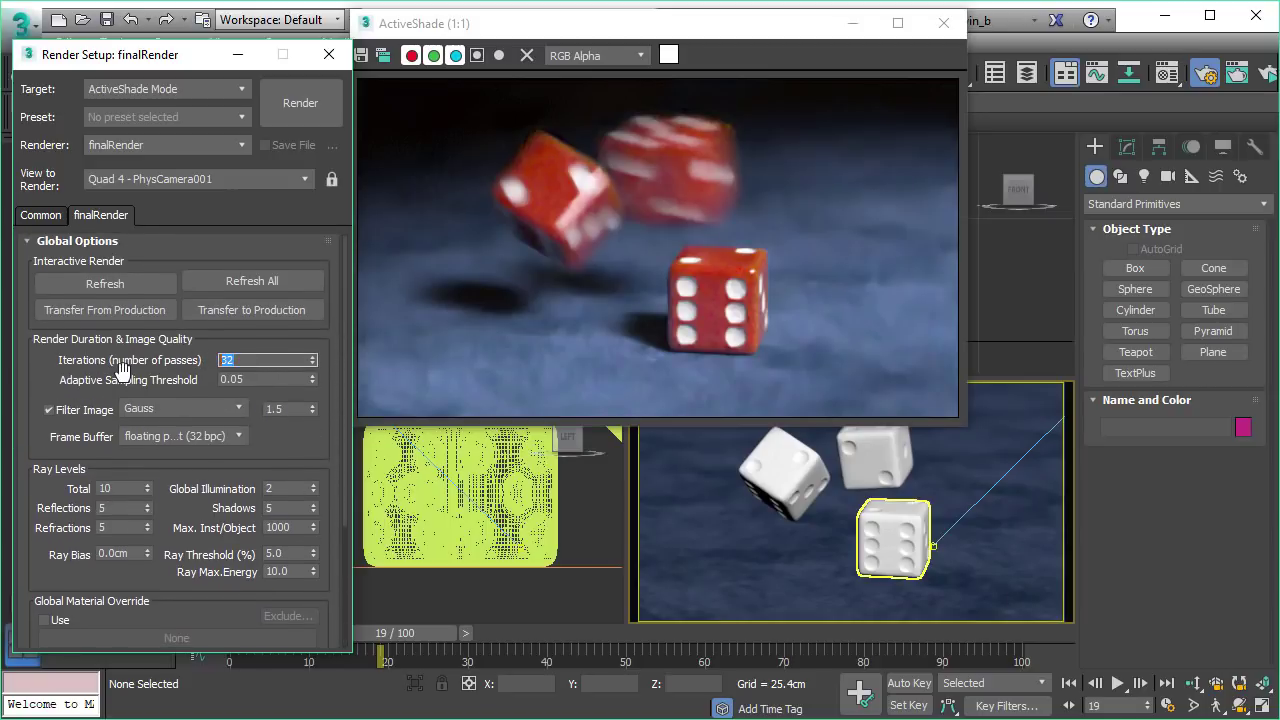
{"action": "type", "text": "100"}
{"action": "key", "text": "Return"}
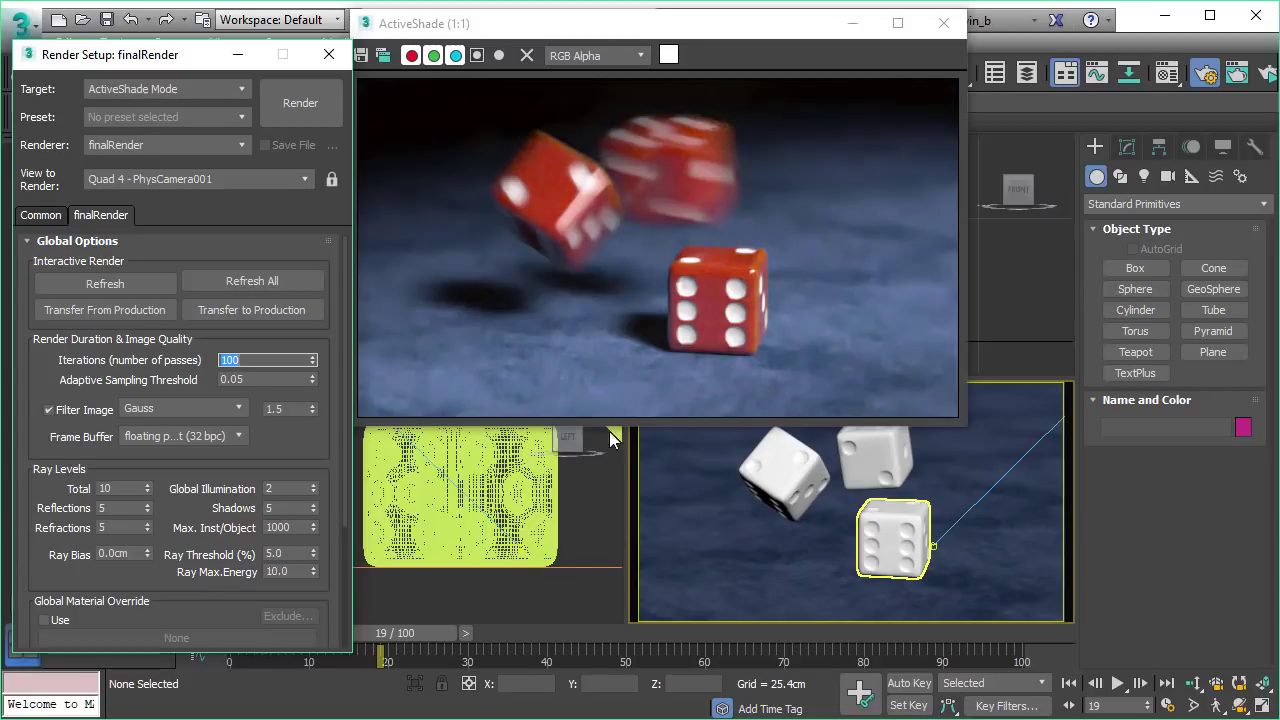
{"action": "scroll", "coordinate": [204, 545], "scroll_direction": "down", "scroll_amount": 5}
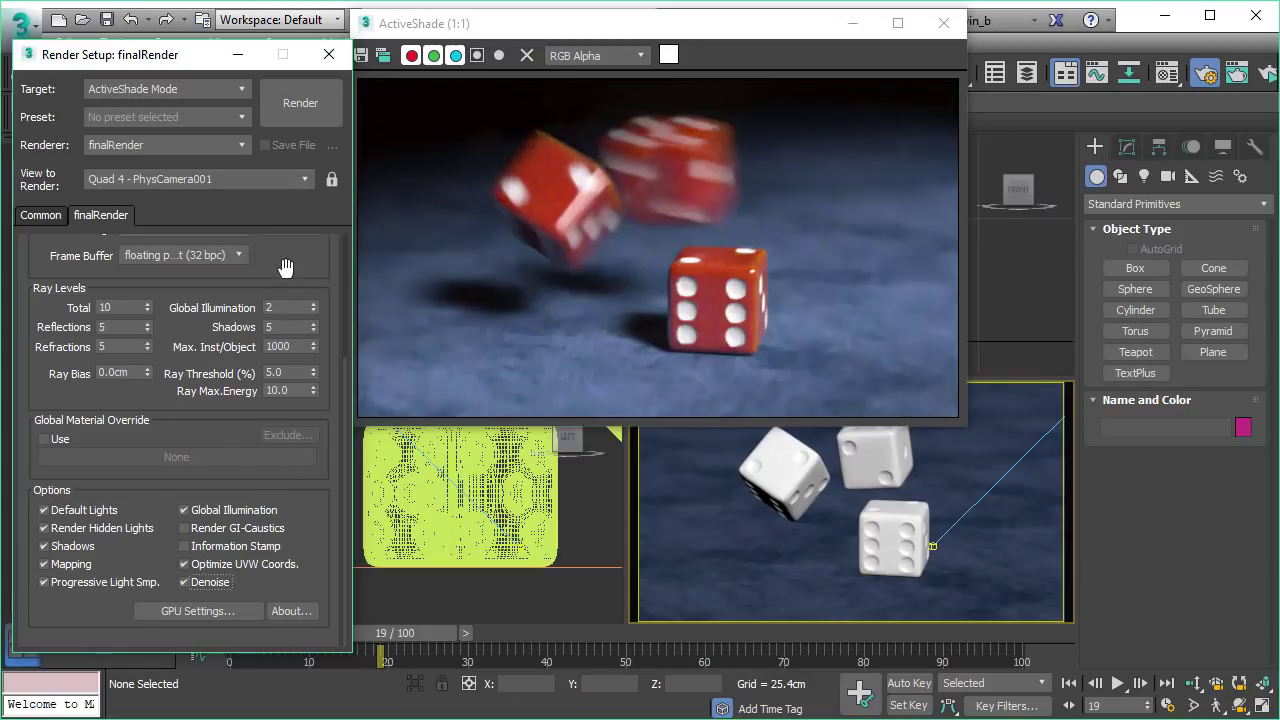
Set the number of iterations to 200 for the dice ActiveShade render.
{"action": "scroll", "coordinate": [275, 445], "scroll_direction": "up", "scroll_amount": 5}
{"action": "double_click", "coordinate": [268, 362]}
{"action": "type", "text": "200"}
{"action": "key", "text": "Return"}
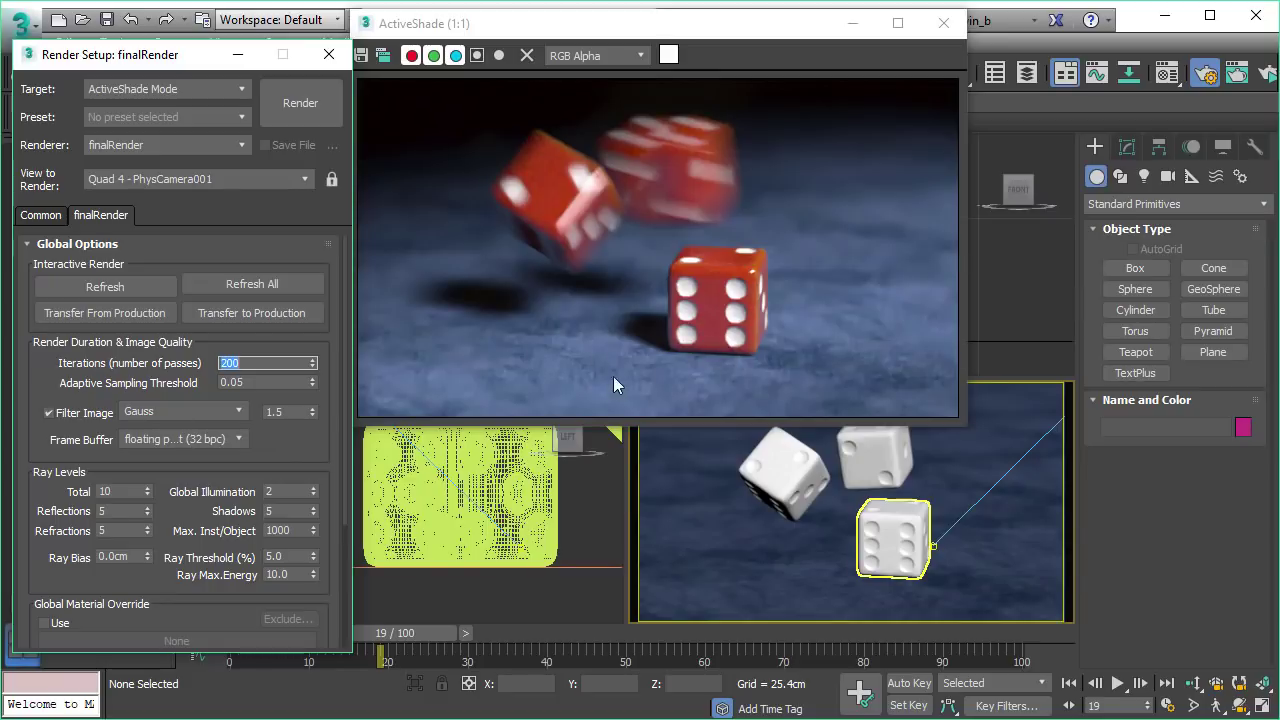
Toggle the Denoise option off and on to compare the 200-iteration dice render with and without denoising.
{"action": "left_click_drag", "start_coordinate": [328, 424], "coordinate": [311, 240]}
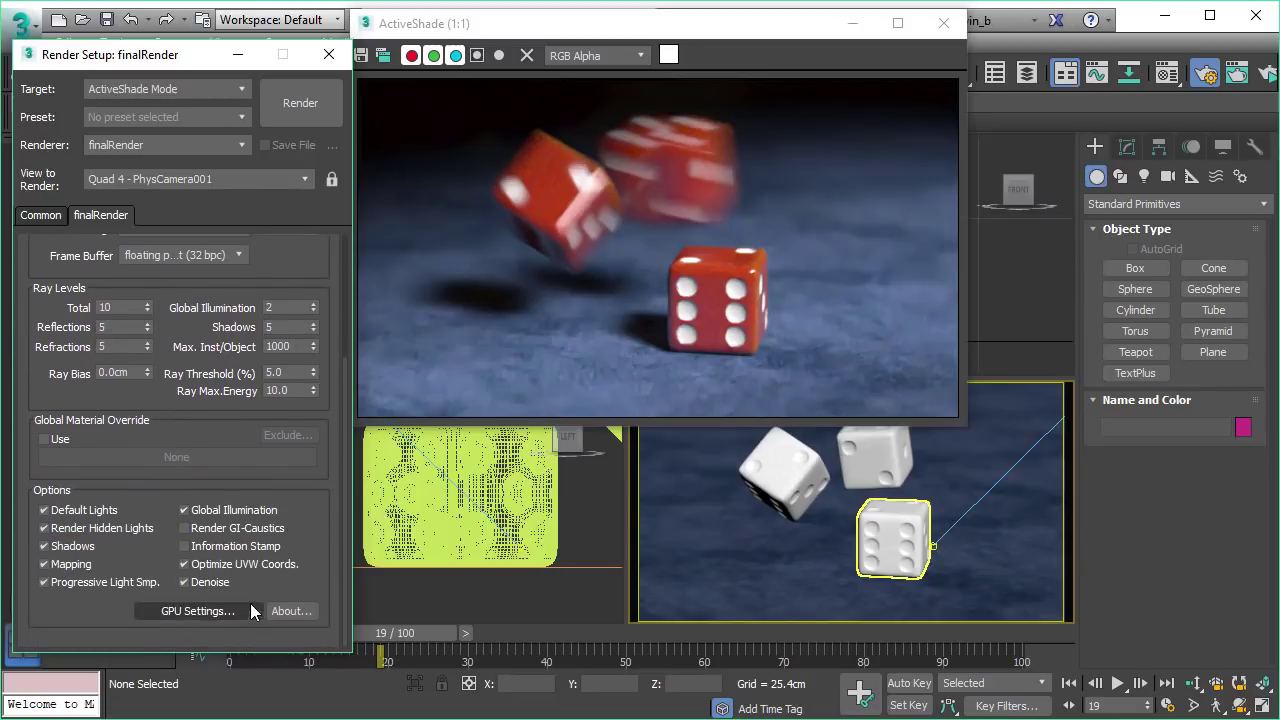
{"action": "left_click", "coordinate": [195, 584]}
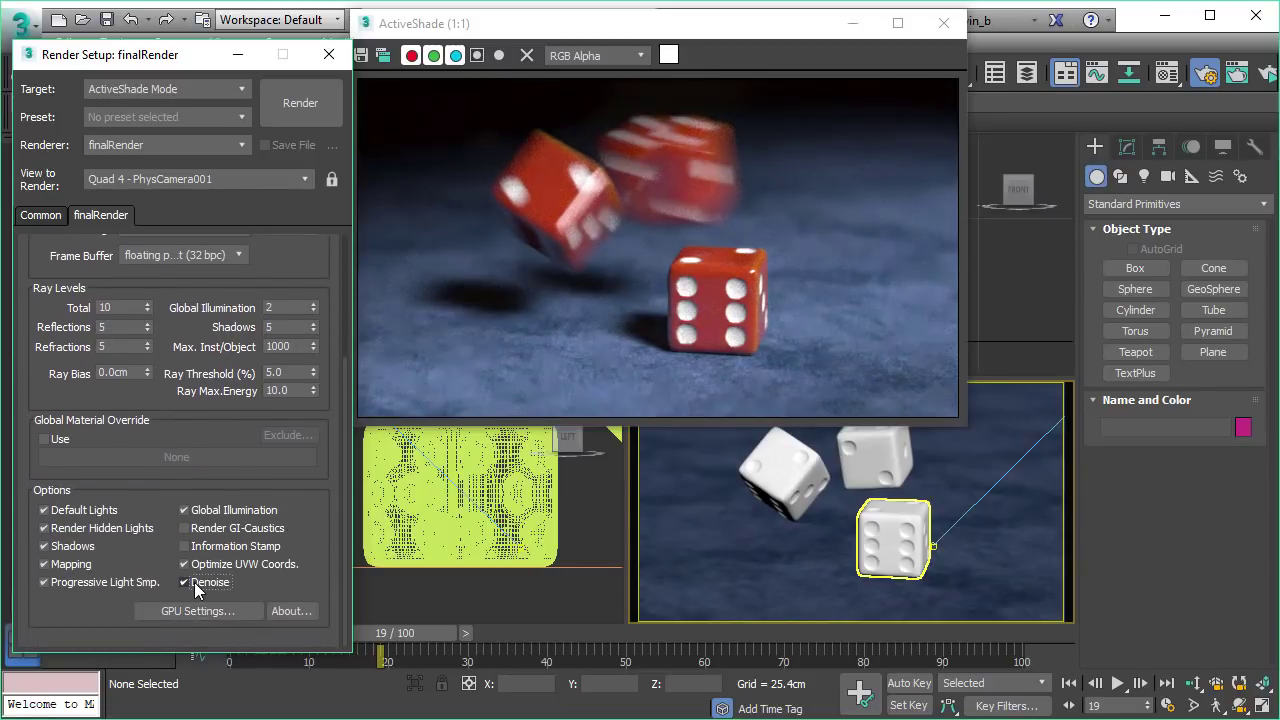
{"action": "left_click", "coordinate": [195, 584]}
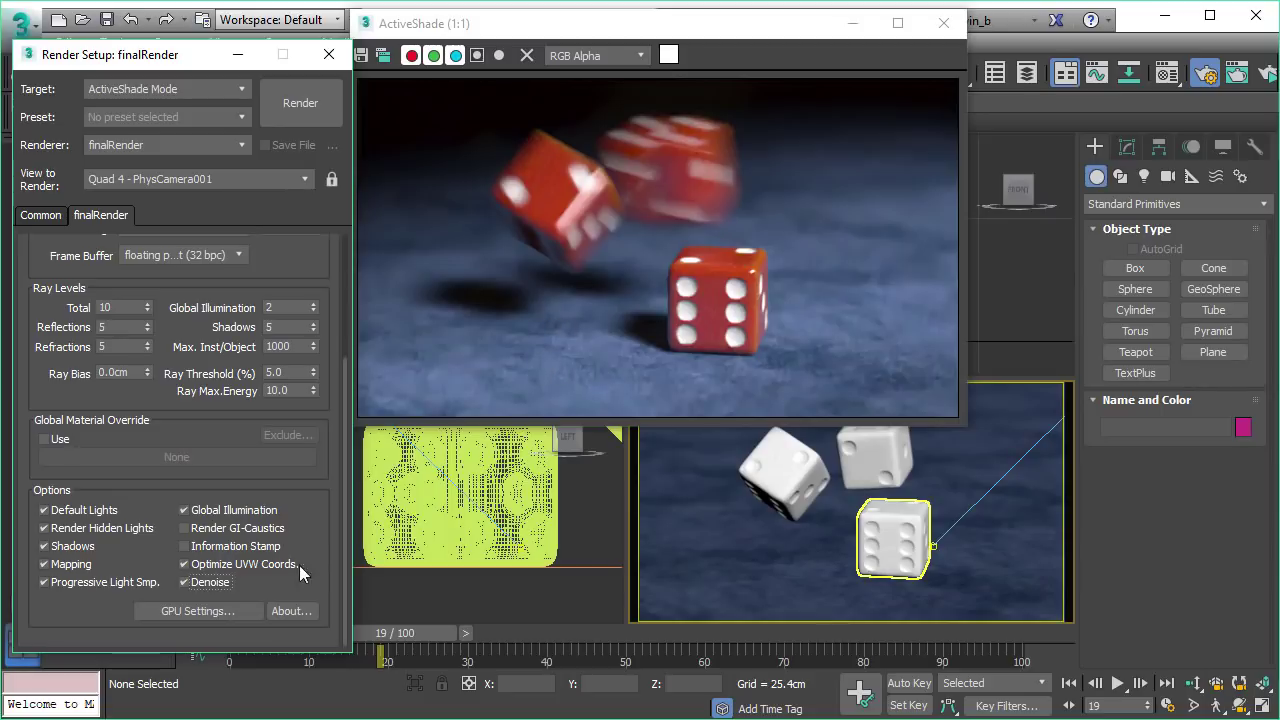
{"action": "left_click", "coordinate": [187, 581]}
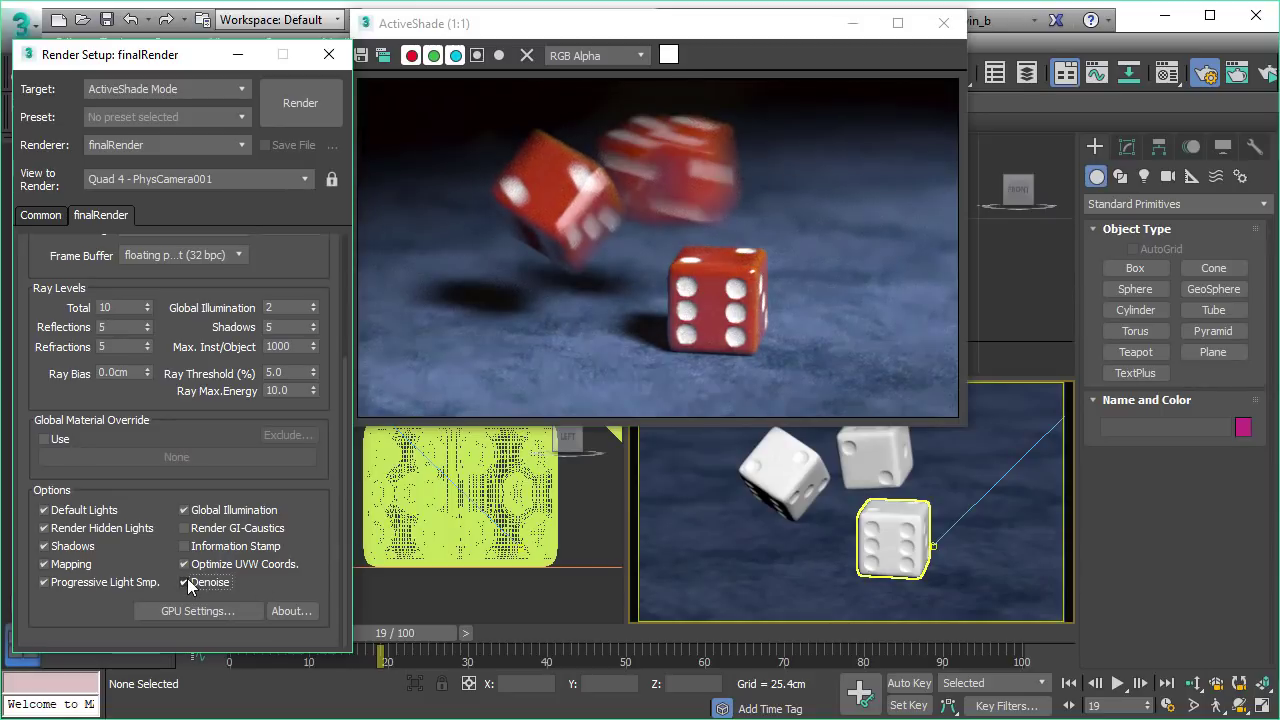
{"action": "left_click", "coordinate": [186, 581]}
Set the number of iterations to 300 for the dice ActiveShade render.
{"action": "scroll", "coordinate": [268, 410], "scroll_direction": "up", "scroll_amount": 4}
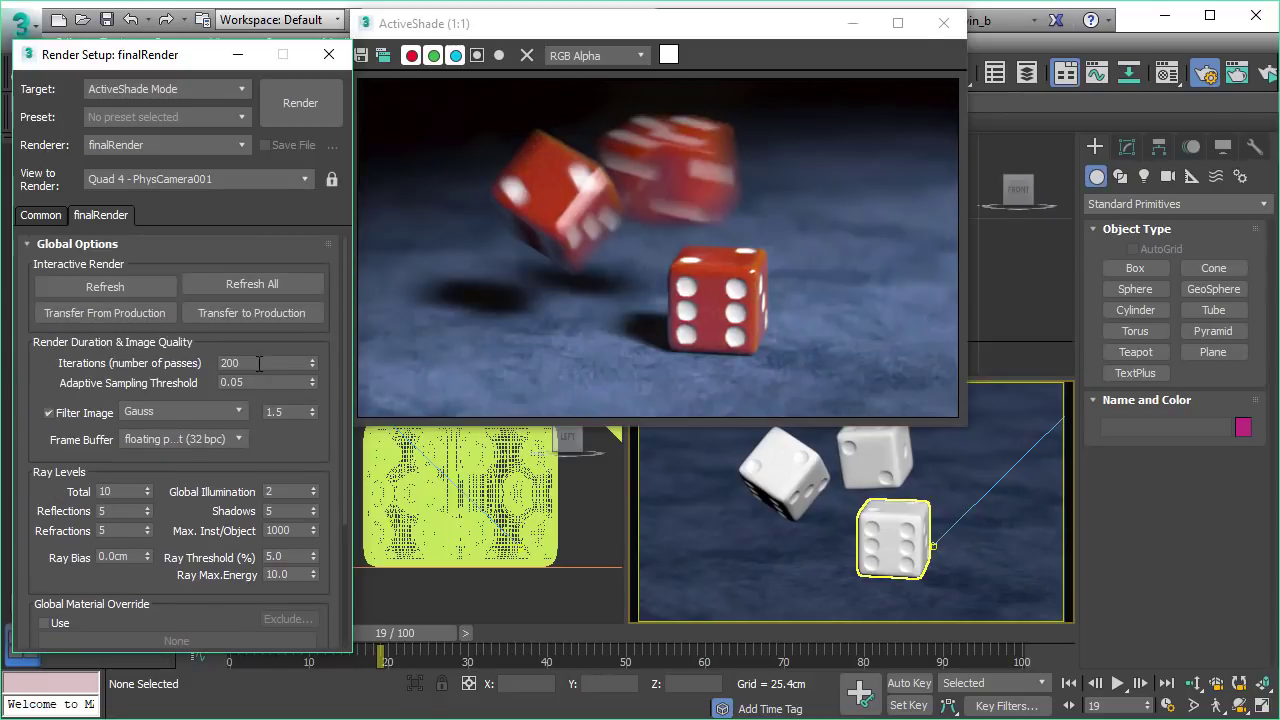
{"action": "double_click", "coordinate": [259, 363]}
{"action": "type", "text": "300"}
{"action": "key", "text": "Return"}
Toggle the Denoise option repeatedly to compare the noisy and denoised versions of the 300-iteration dice render.
{"action": "left_click_drag", "start_coordinate": [323, 440], "coordinate": [314, 249]}
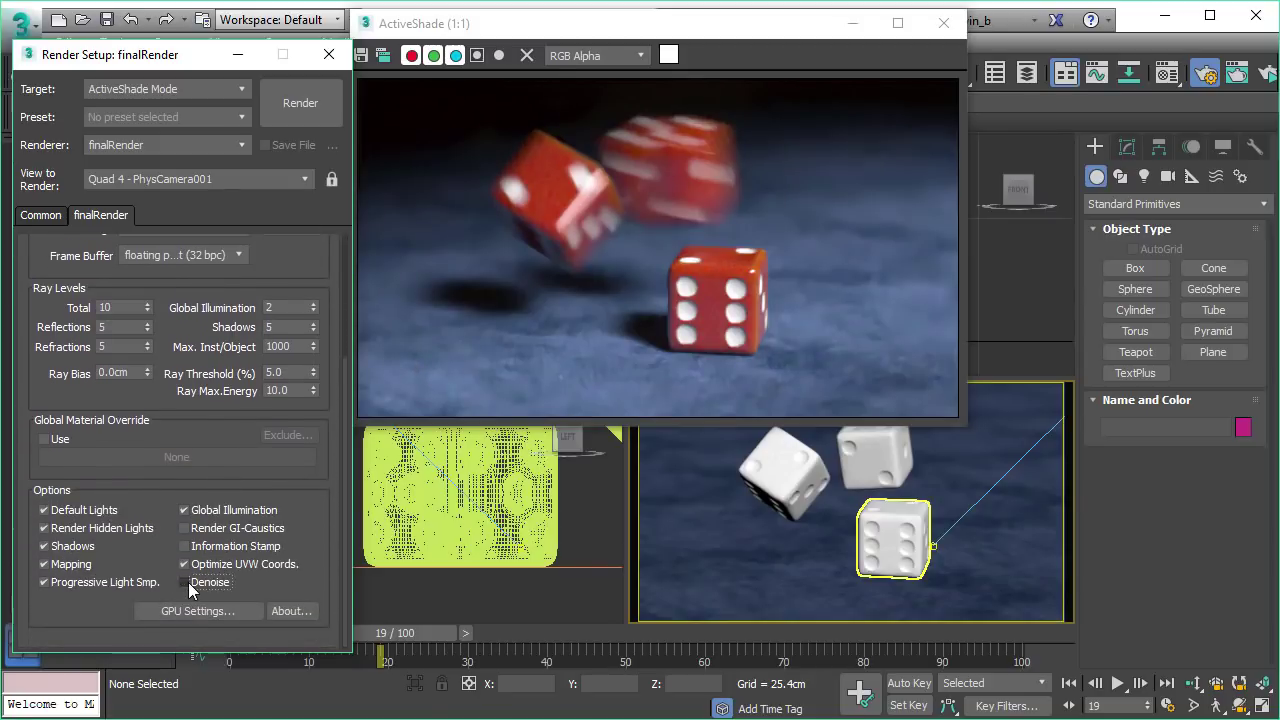
{"action": "left_click", "coordinate": [187, 583]}
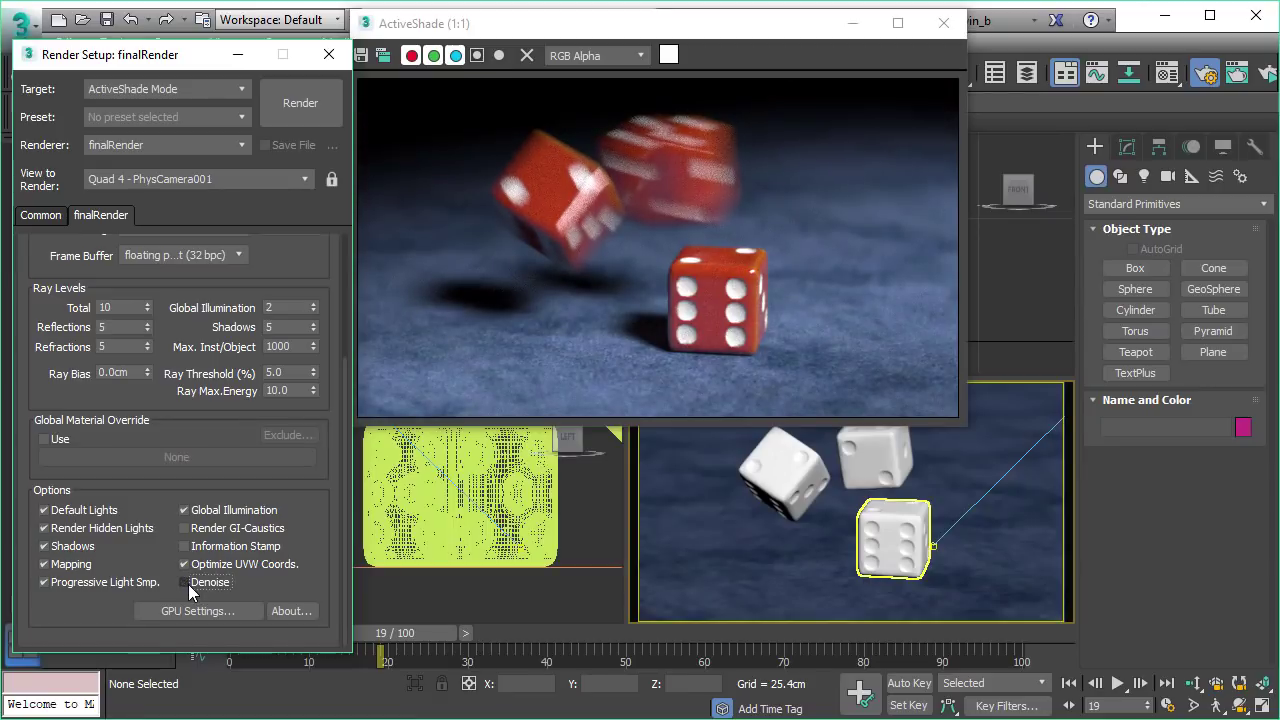
{"action": "left_click", "coordinate": [187, 583]}
{"action": "left_click", "coordinate": [187, 583]}
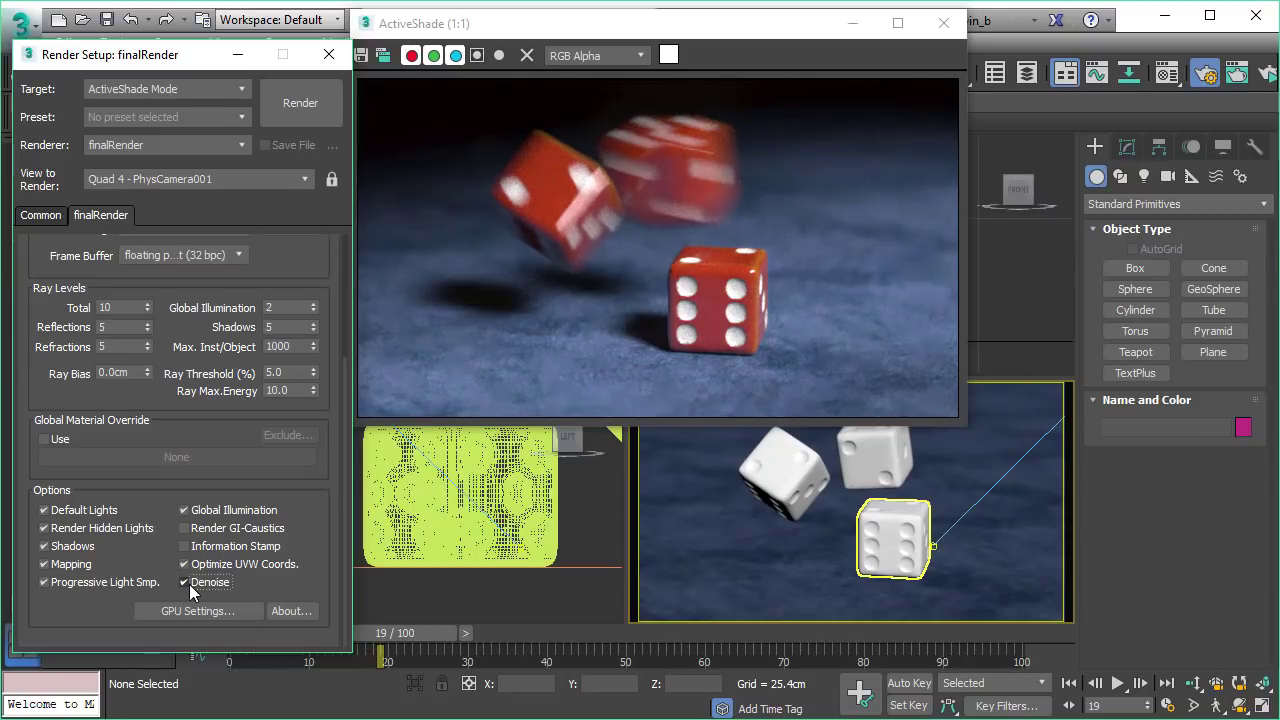
{"action": "left_click", "coordinate": [187, 583]}
{"action": "left_click", "coordinate": [186, 582]}
{"action": "left_click", "coordinate": [186, 581]}
Zoom the ActiveShade image to 2:1 on the falling dice, turn Denoise on to compare, and return to 1:1.
{"action": "scroll", "coordinate": [618, 119], "scroll_direction": "up", "scroll_amount": 1}
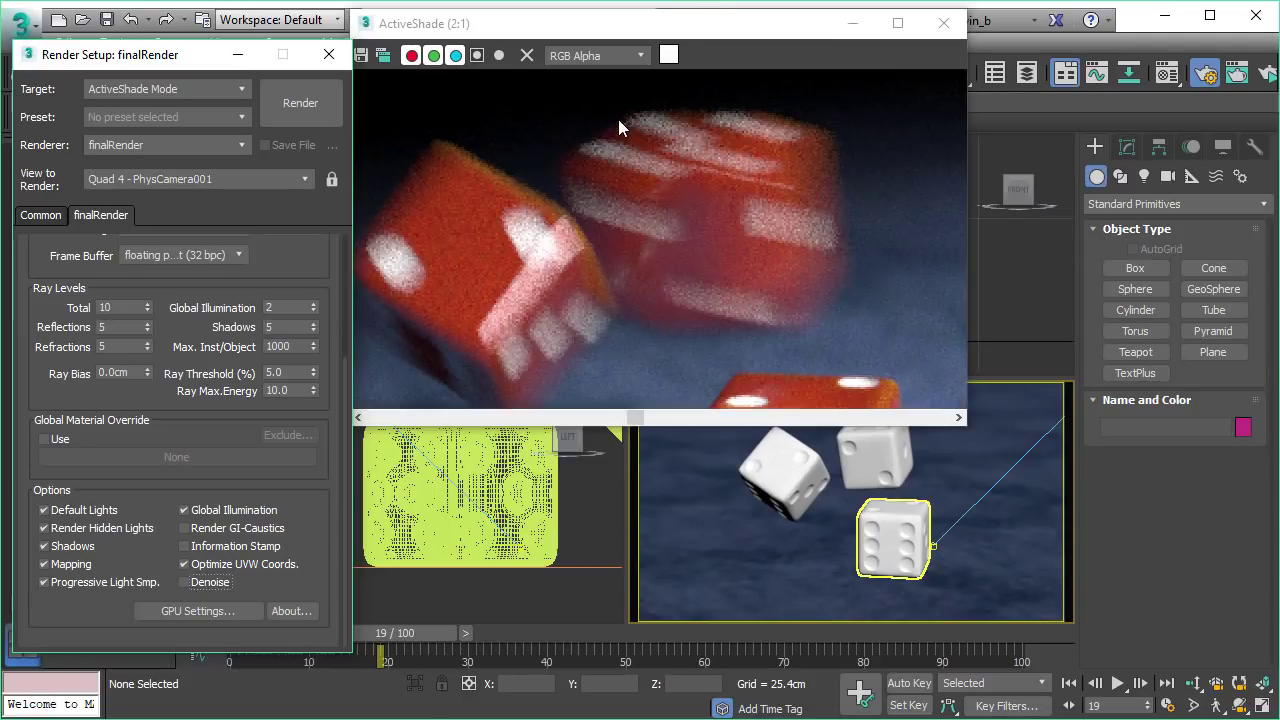
{"action": "left_click", "coordinate": [186, 584]}
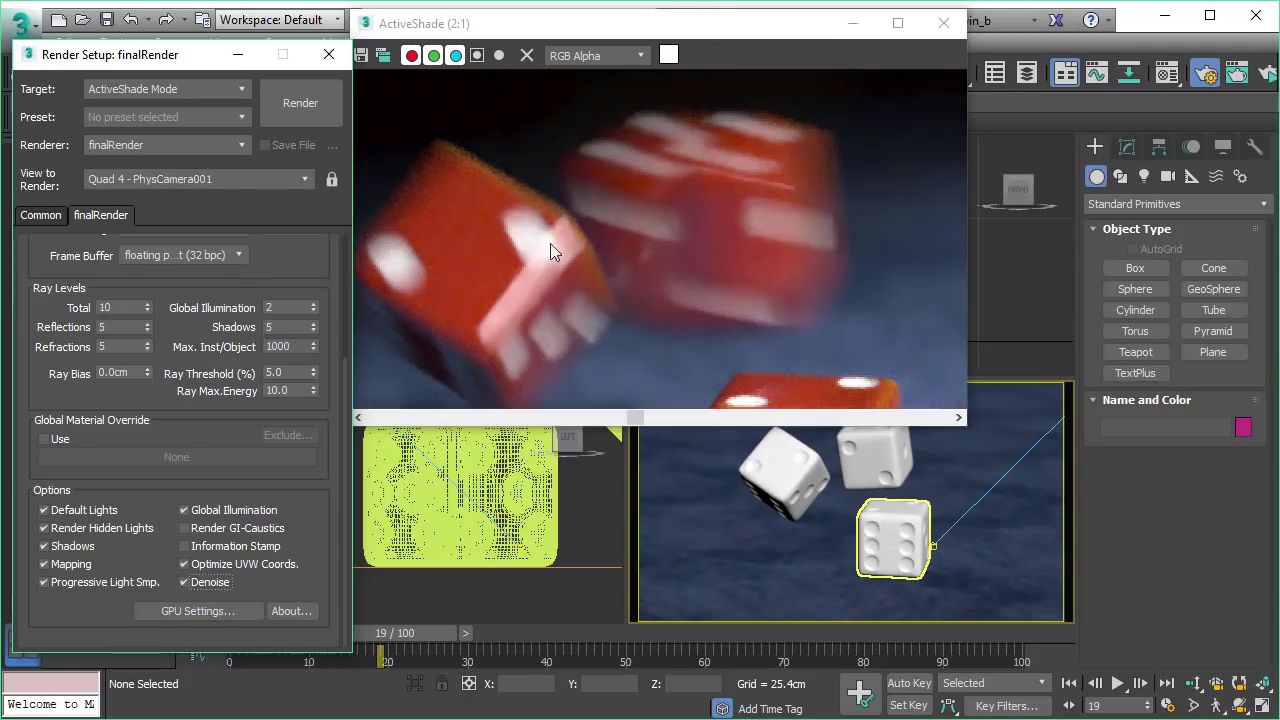
{"action": "scroll", "coordinate": [595, 262], "scroll_direction": "down", "scroll_amount": 1}
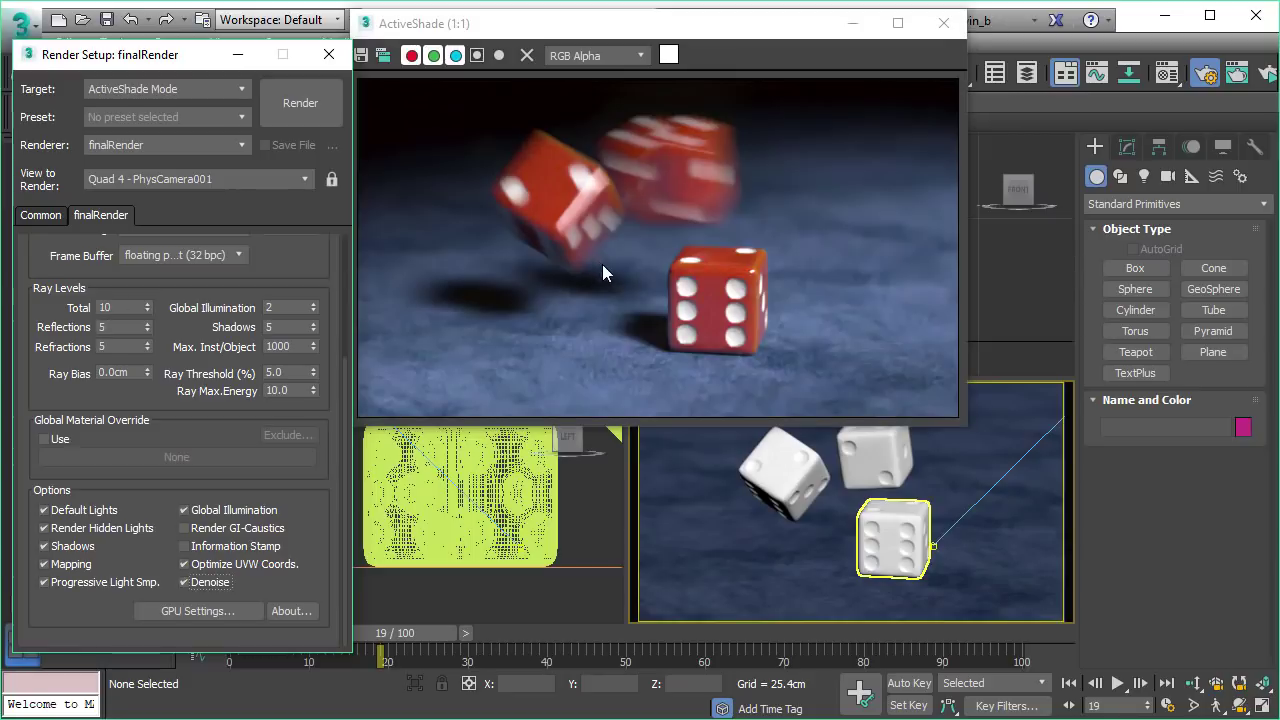
Toggle Denoise once more on the full dice render, and close the ActiveShade window.
{"action": "left_click", "coordinate": [186, 582]}
{"action": "left_click", "coordinate": [186, 582]}
{"action": "left_click_drag", "start_coordinate": [724, 30], "coordinate": [757, 54]}
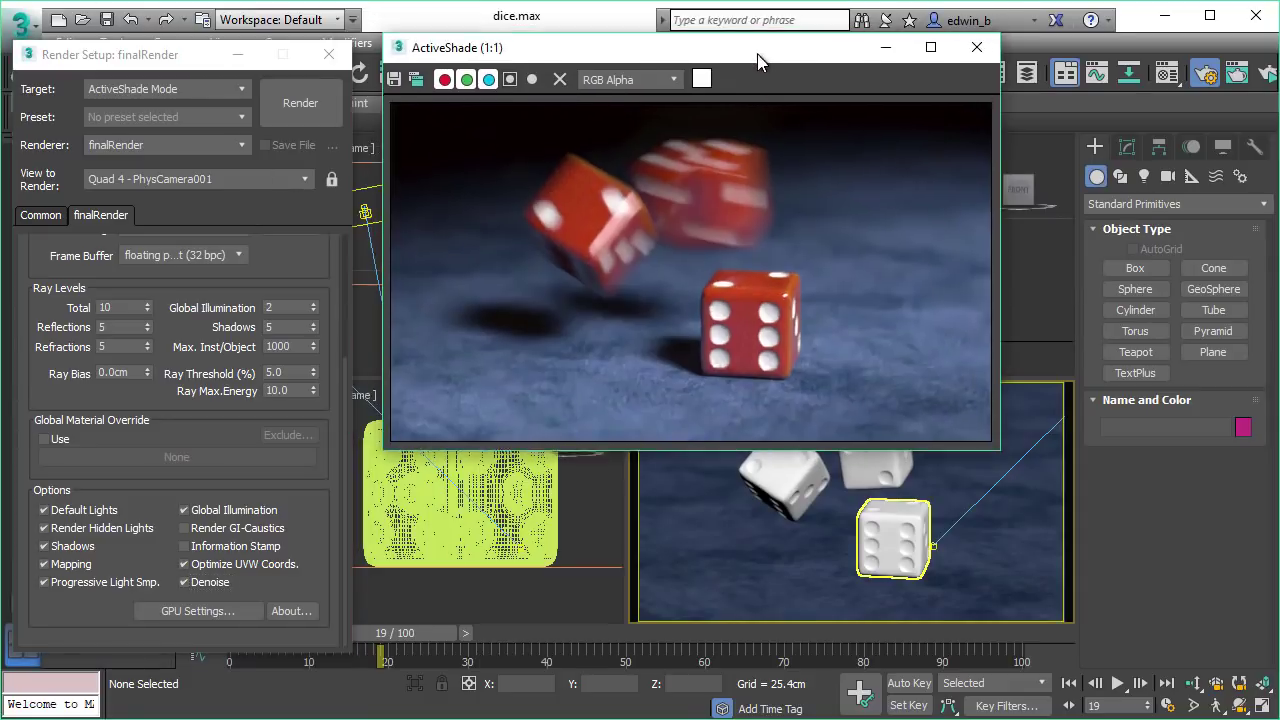
{"action": "left_click", "coordinate": [977, 49]}
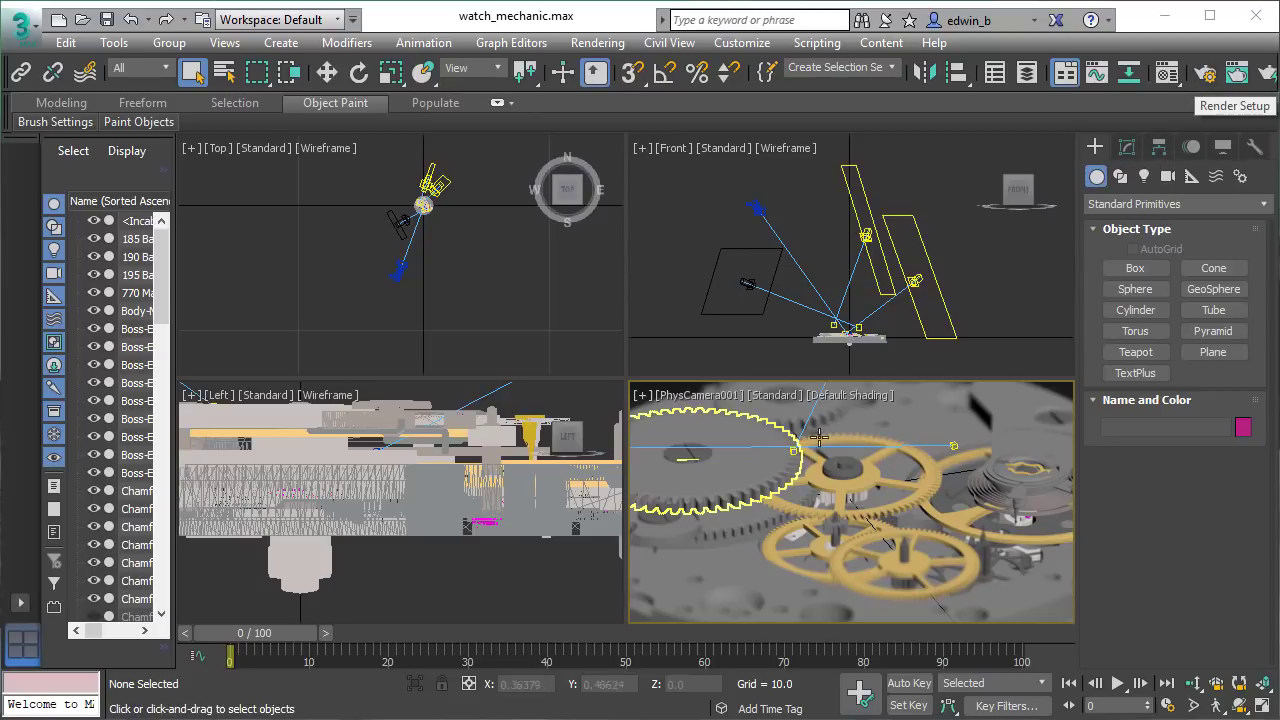
Check the watch_mechanic scene's Denoise option and fR Complete render element in the render setup, and start the production render.
{"action": "left_click", "coordinate": [1205, 76]}
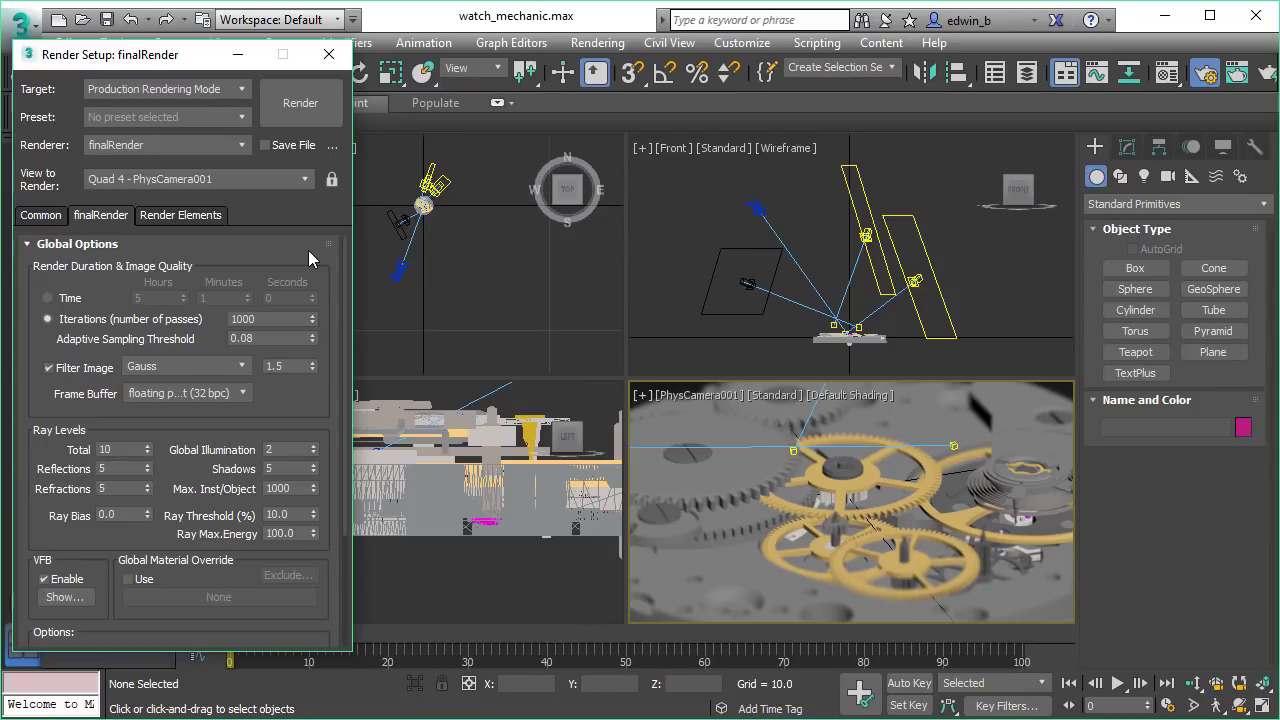
{"action": "scroll", "coordinate": [330, 388], "scroll_direction": "down", "scroll_amount": 3}
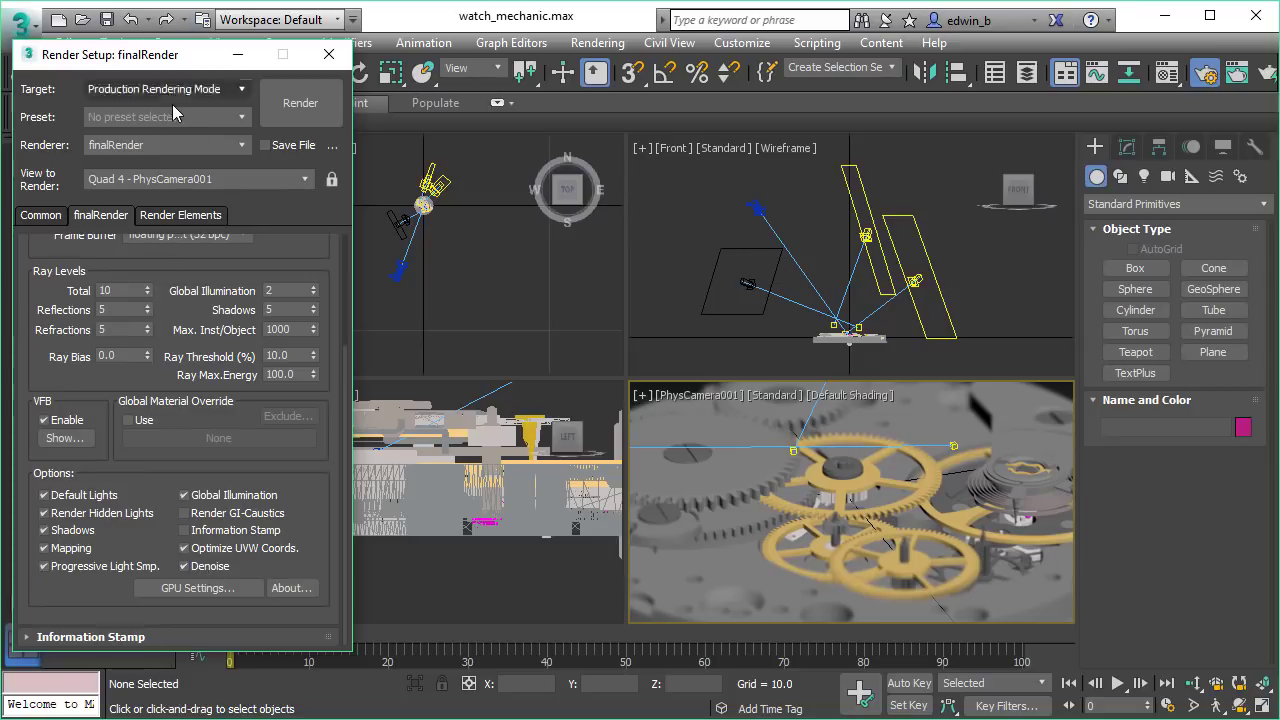
{"action": "left_click", "coordinate": [185, 216]}
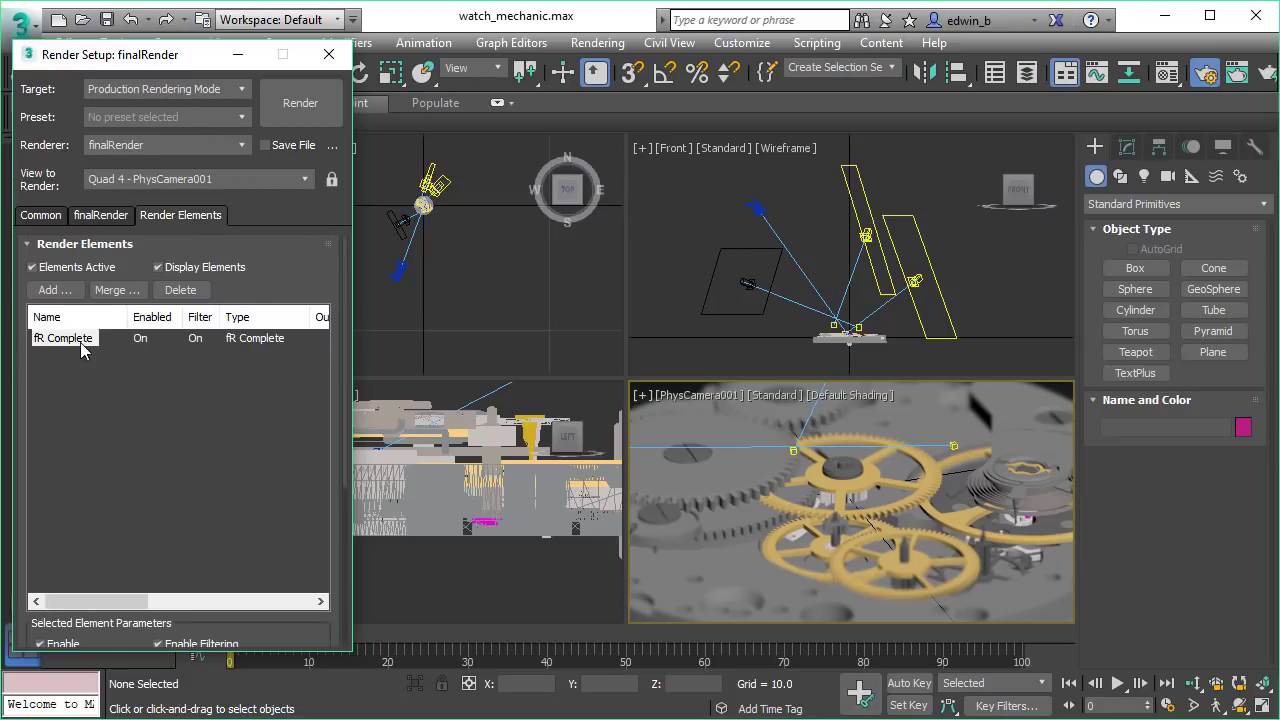
{"action": "left_click", "coordinate": [100, 216]}
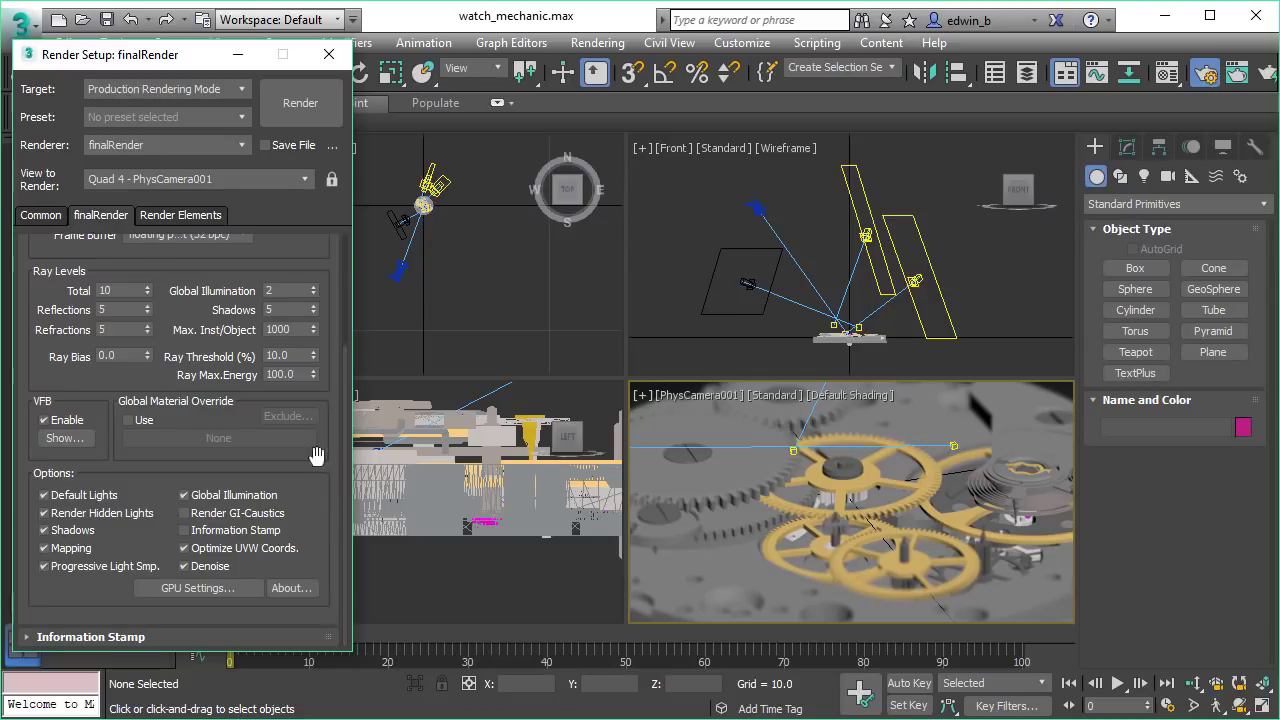
{"action": "left_click", "coordinate": [297, 110]}
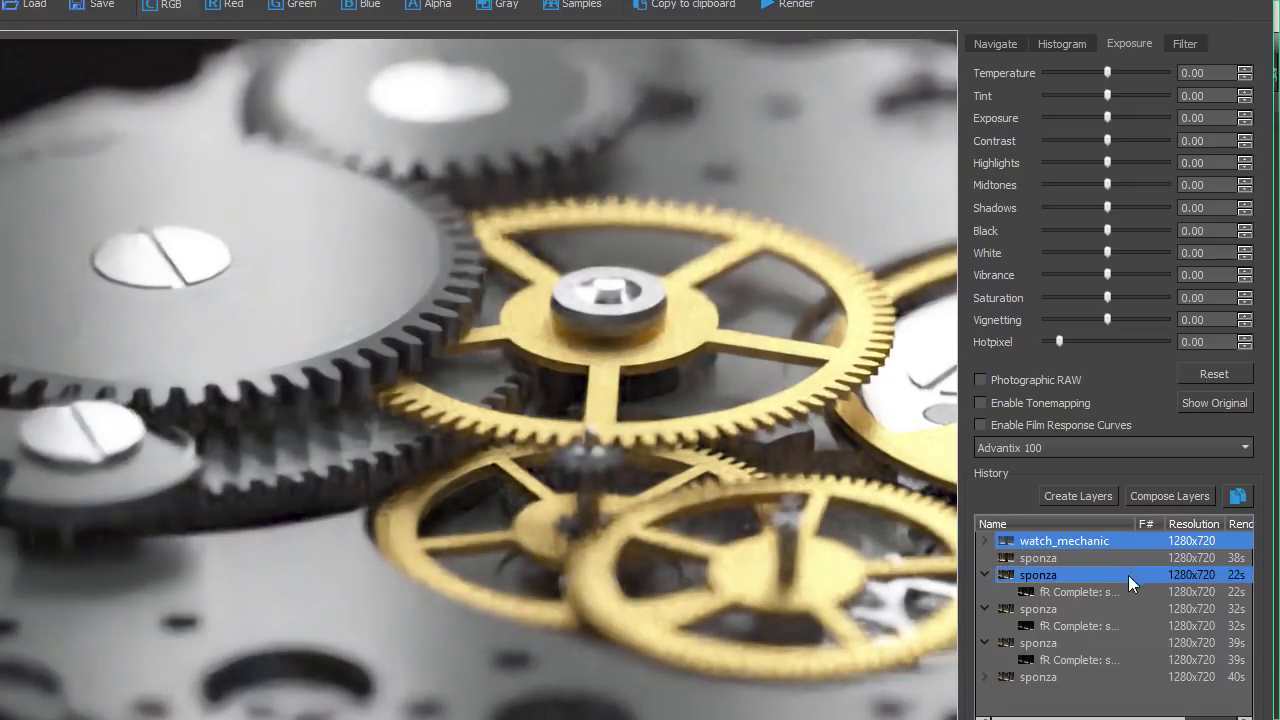
Expand the watch_mechanic entry in the render history and alternate between its fR Complete element and the denoised image.
{"action": "left_click", "coordinate": [986, 539]}
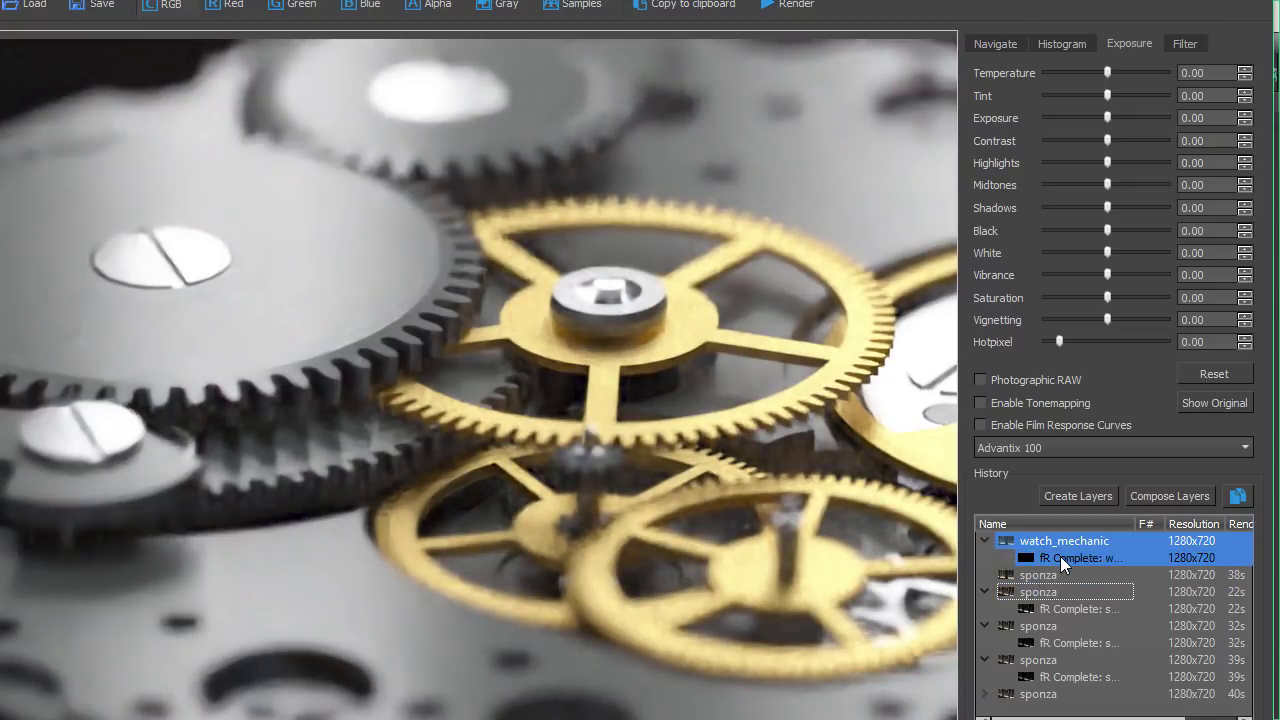
{"action": "left_click", "coordinate": [1060, 556]}
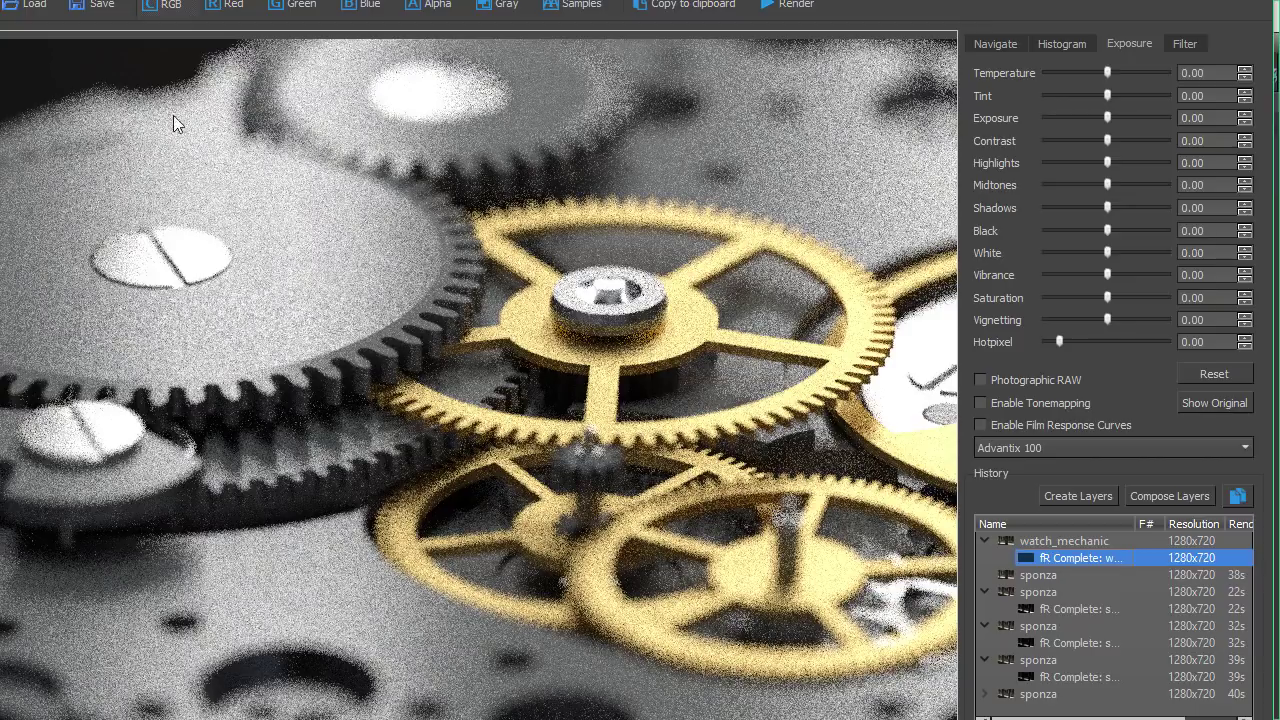
{"action": "left_click", "coordinate": [1074, 543]}
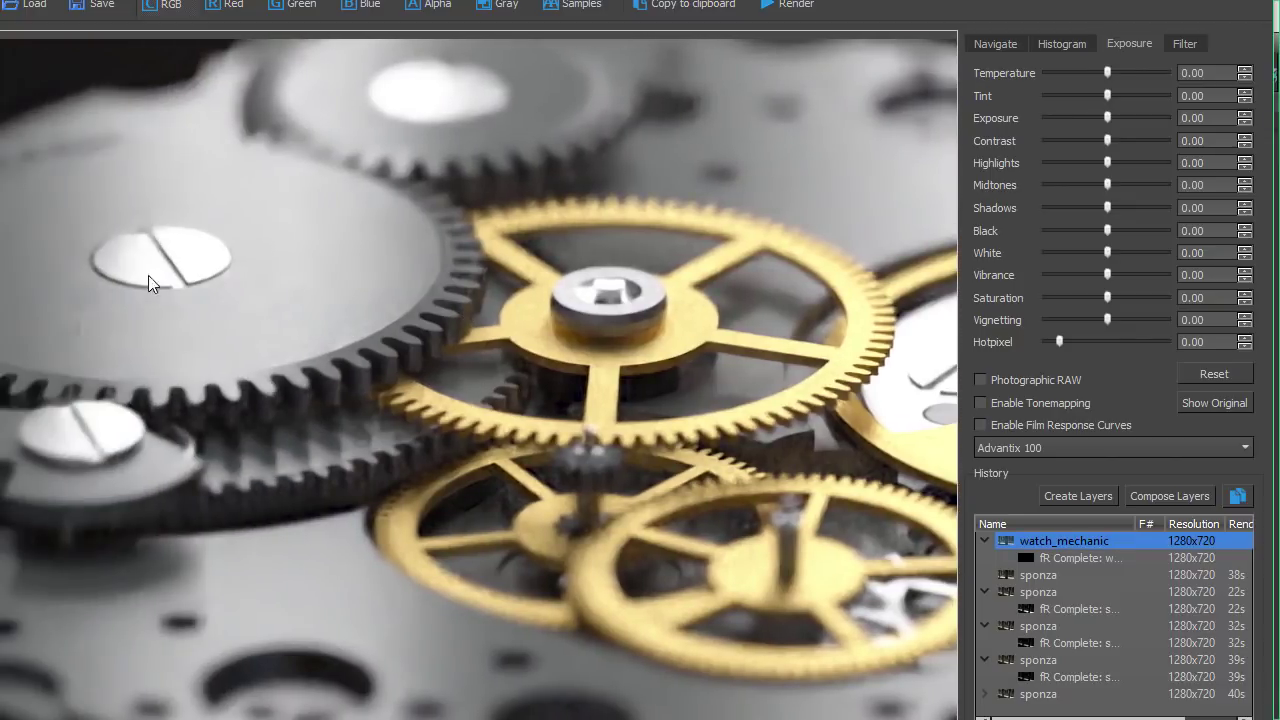
{"action": "left_click", "coordinate": [1077, 557]}
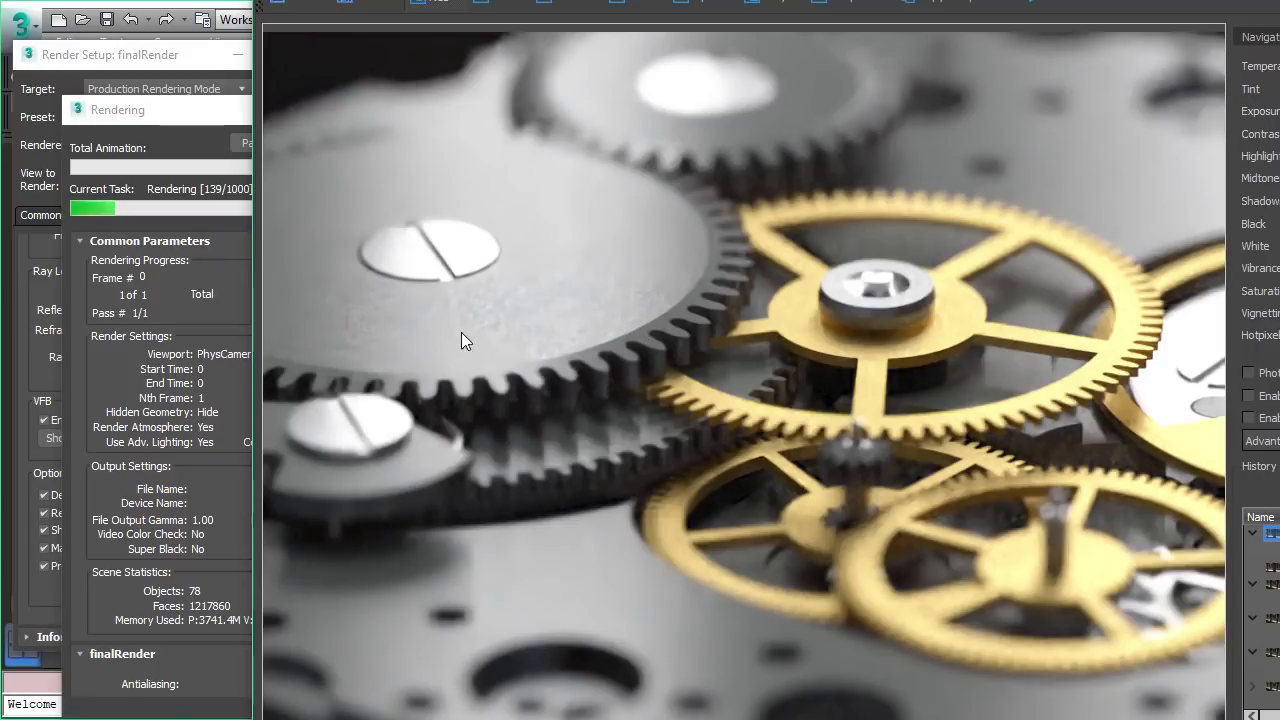
Show the frame buffer's navigation view and stop the running production render of the watch scene.
{"action": "left_click", "coordinate": [1274, 42]}
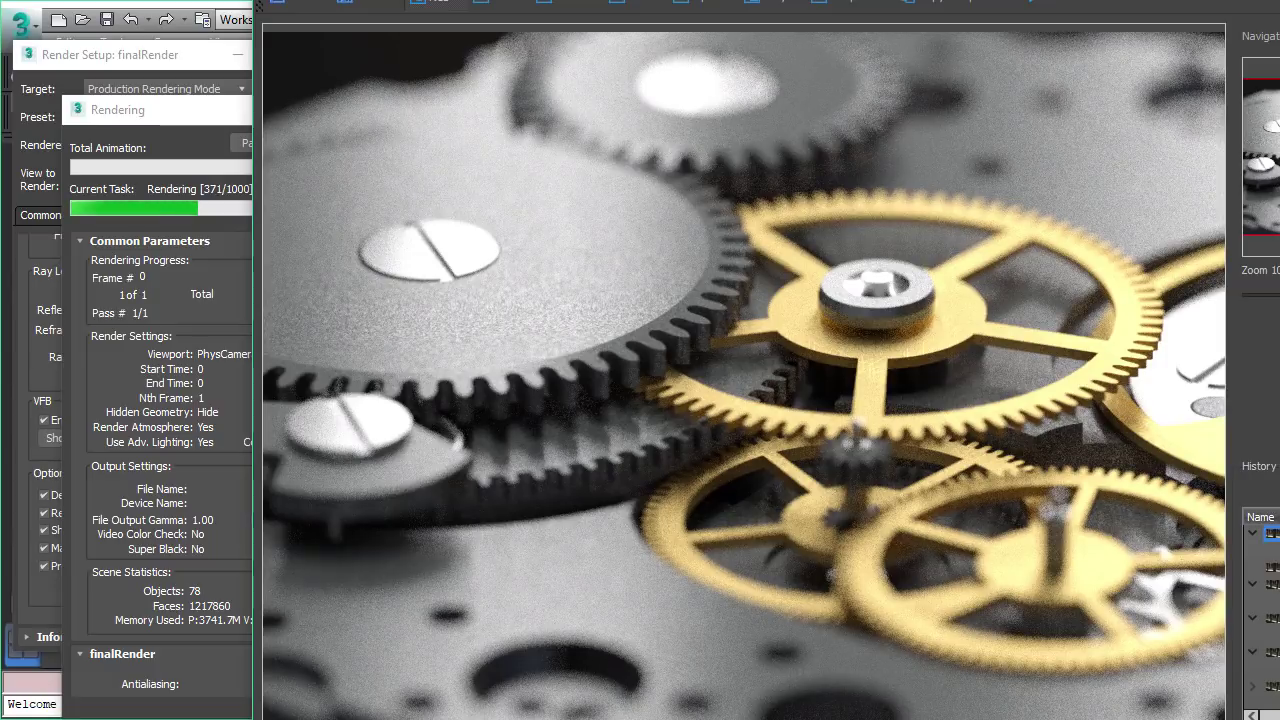
{"action": "left_click", "coordinate": [167, 123]}
{"action": "left_click", "coordinate": [390, 143]}
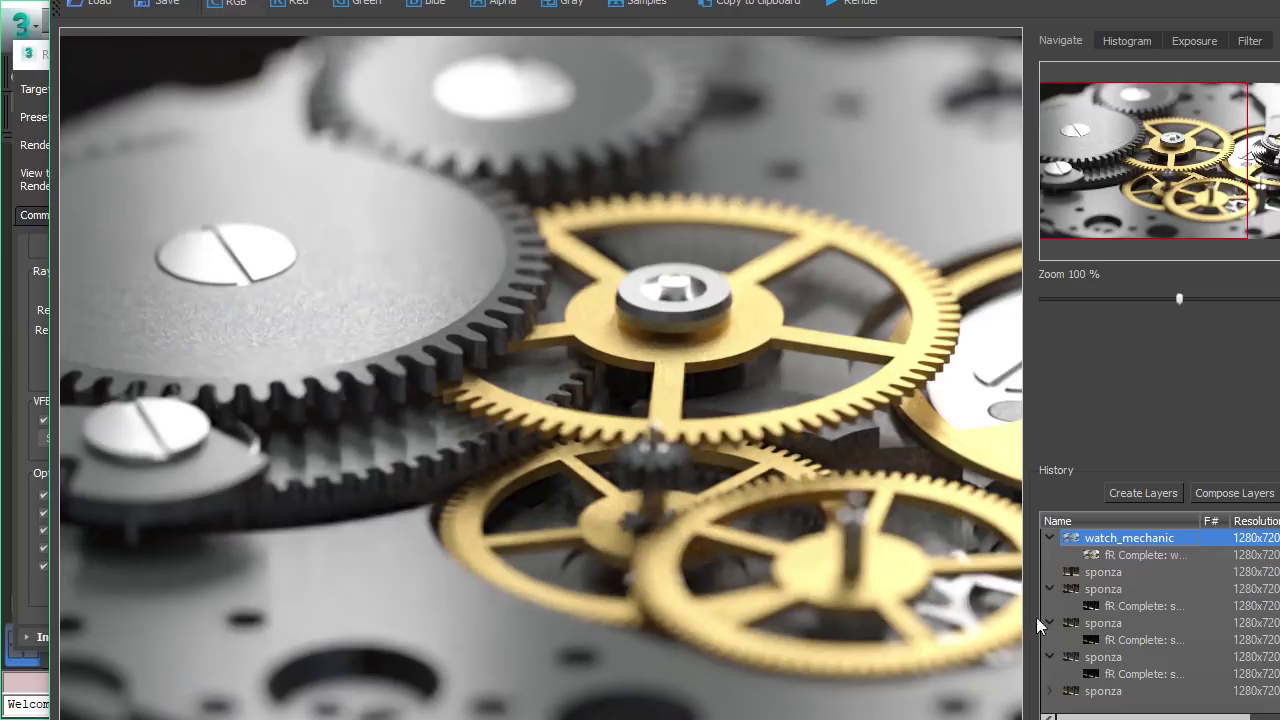
Zoom to 150% on the gears and compare the noisy fR Complete element with the denoised watch_mechanic image.
{"action": "left_click", "coordinate": [1169, 573], "text": "ctrl"}
{"action": "left_click", "coordinate": [1167, 555]}
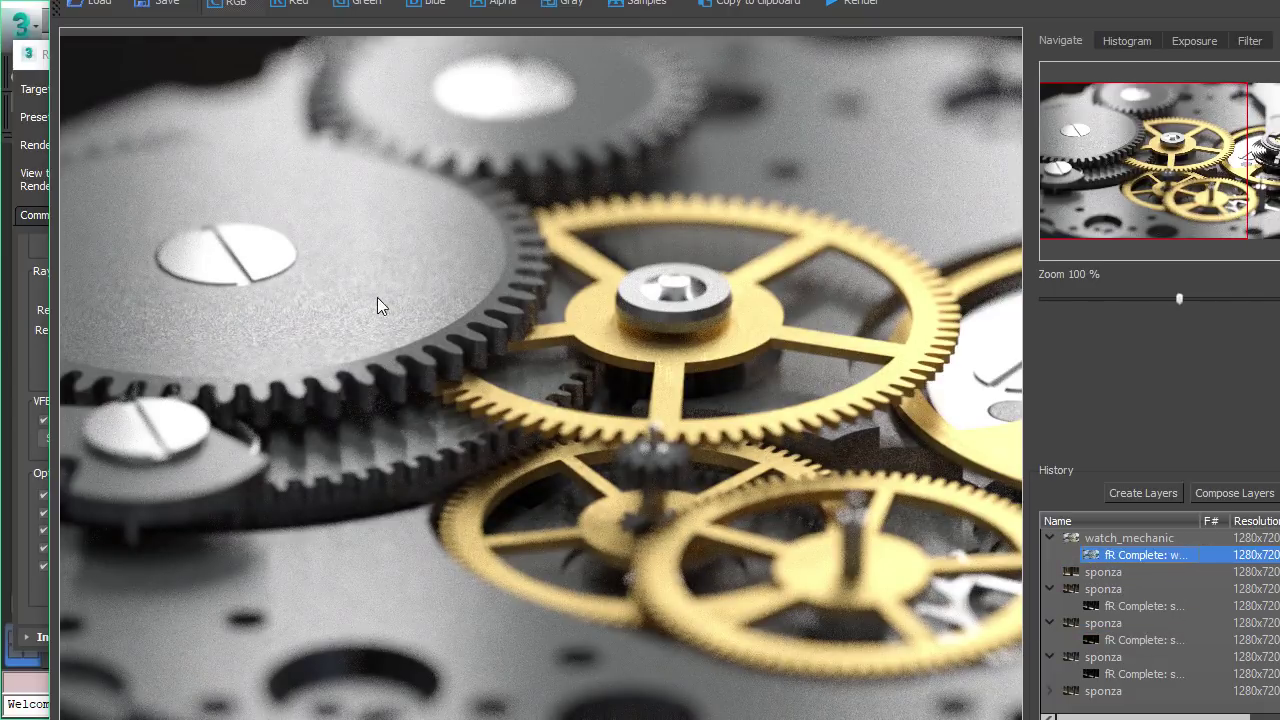
{"action": "scroll", "coordinate": [375, 326], "scroll_direction": "up", "scroll_amount": 3}
{"action": "middle_click_drag", "start_coordinate": [92, 307], "coordinate": [331, 374]}
{"action": "scroll", "coordinate": [333, 376], "scroll_direction": "up", "scroll_amount": 2}
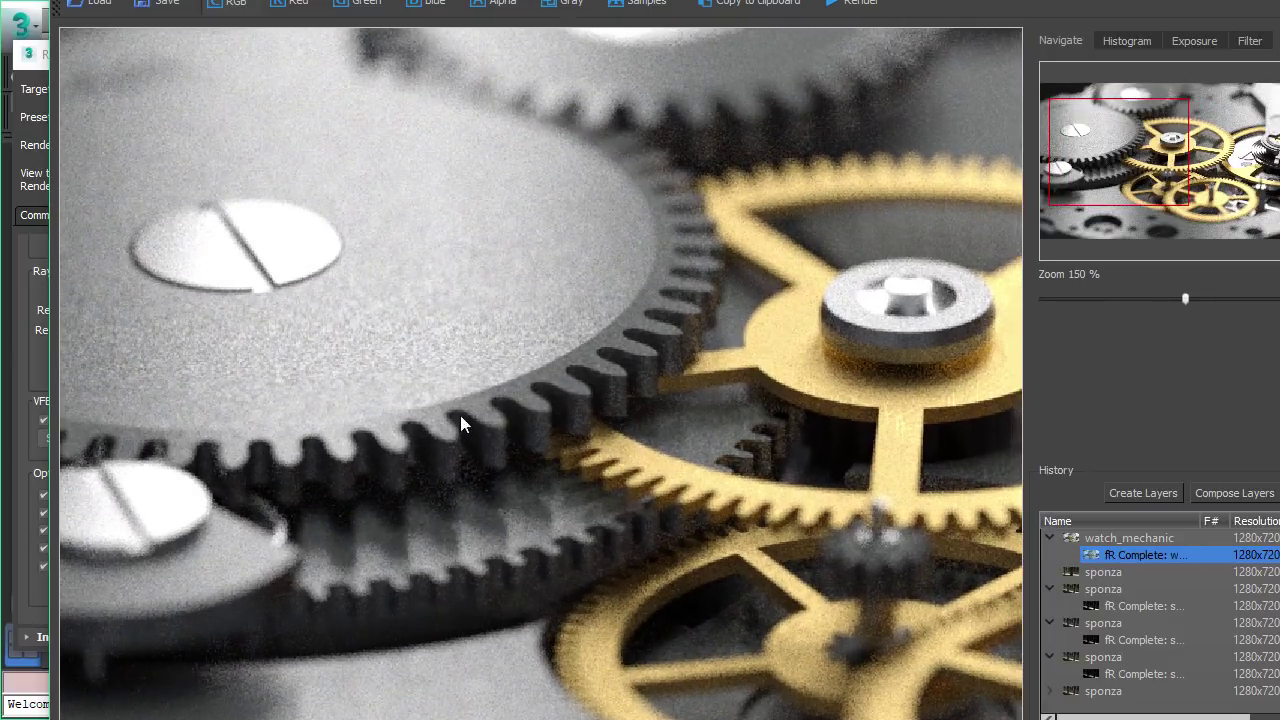
{"action": "left_click", "coordinate": [1130, 540], "text": "ctrl"}
{"action": "left_click", "coordinate": [1130, 540]}
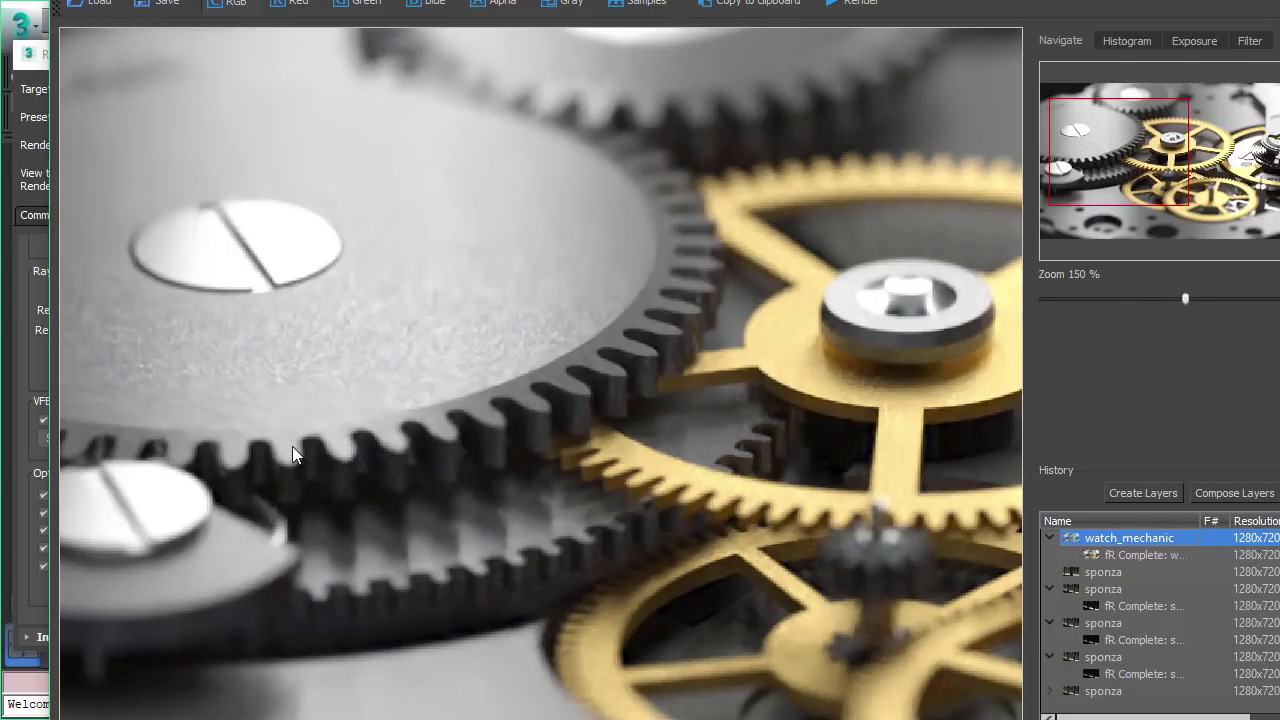
Show the fR Complete element of watch_mechanic again and examine the noise across the wider image at about 77% zoom.
{"action": "left_click", "coordinate": [1133, 552]}
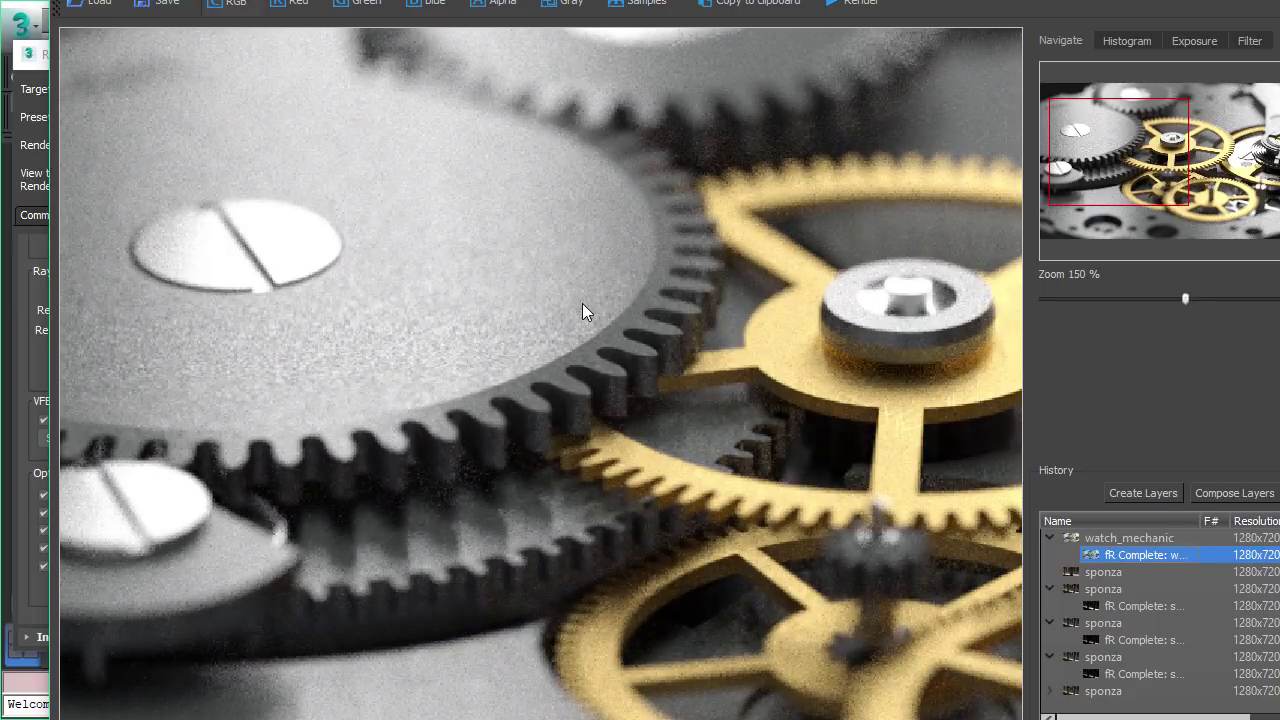
{"action": "scroll", "coordinate": [580, 310], "scroll_direction": "down", "scroll_amount": 3}
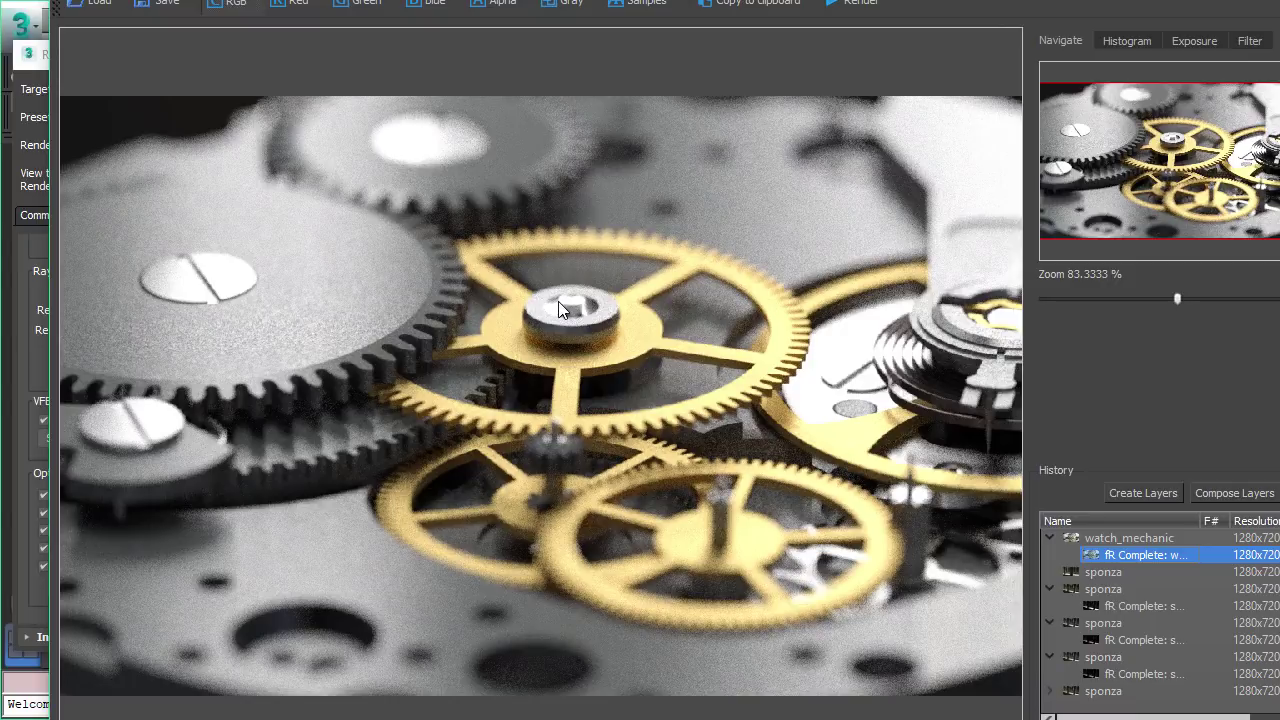
{"action": "scroll", "coordinate": [547, 305], "scroll_direction": "down", "scroll_amount": 1}
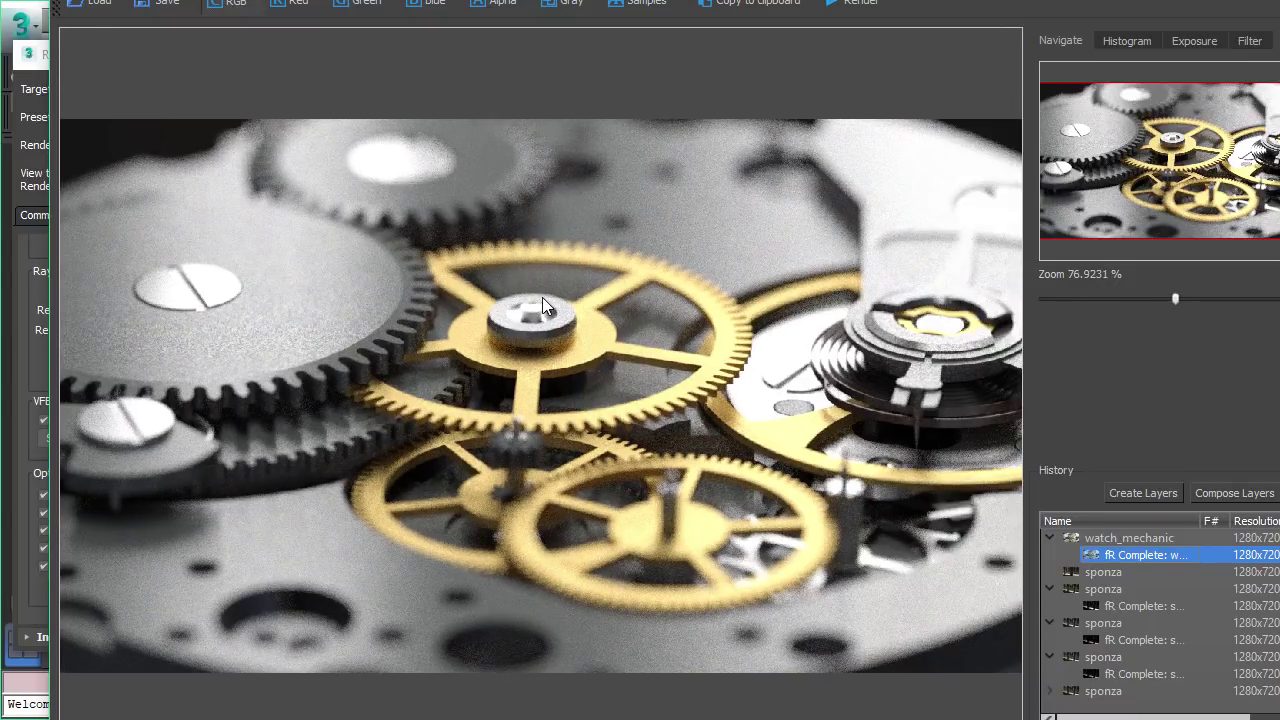
{"action": "left_click_drag", "start_coordinate": [1060, 86], "coordinate": [1063, 86]}
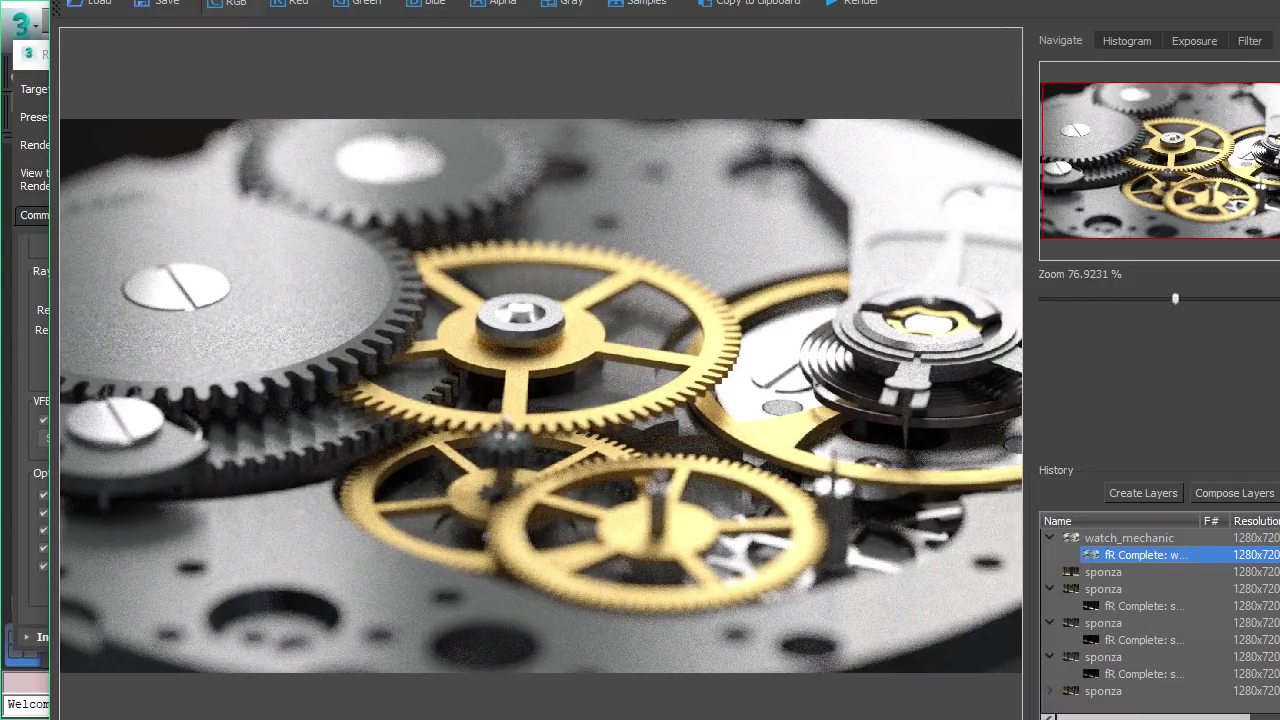
Close the finalRender frame buffer and the Render Setup dialog to return to the scene viewports.
{"action": "key", "text": "Escape"}
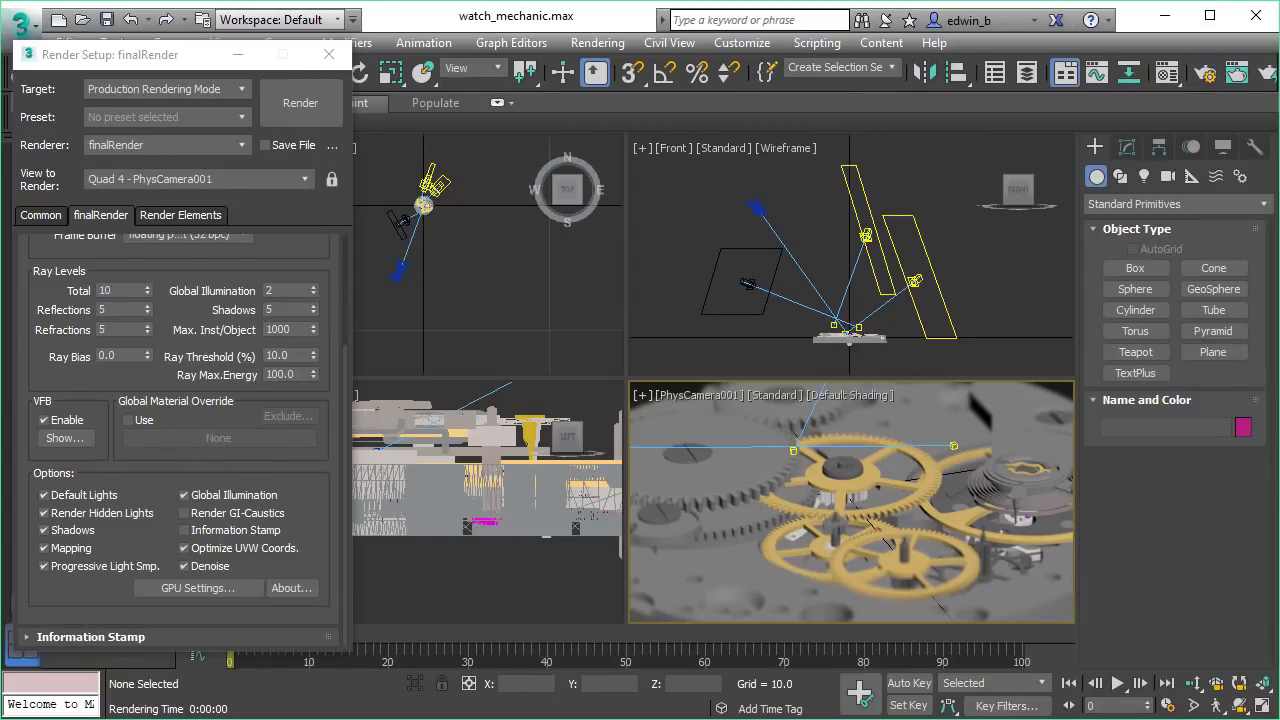
{"action": "left_click", "coordinate": [337, 54]}
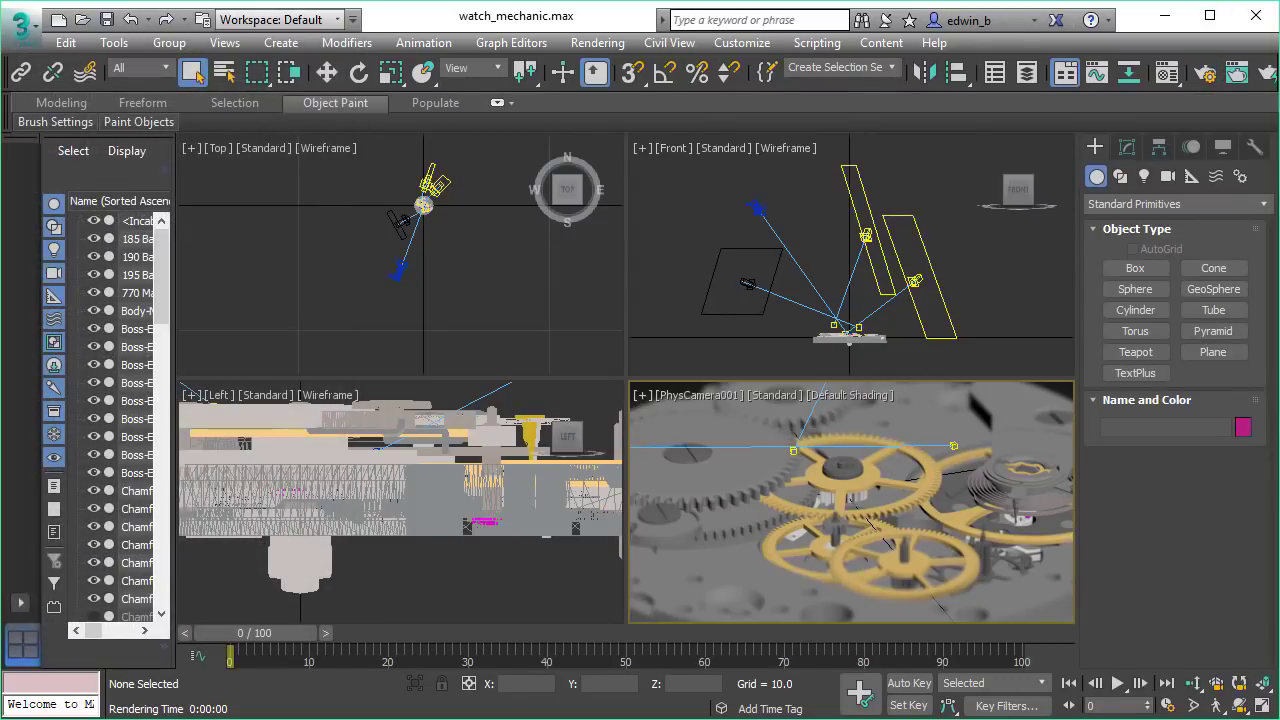